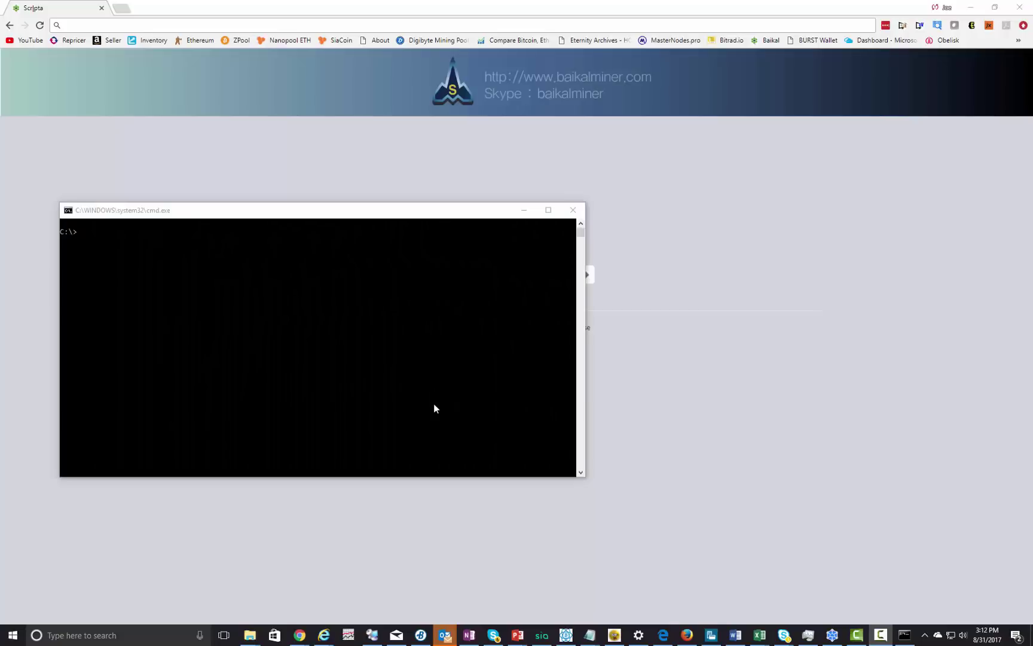
- Ping baikal in Command Prompt to confirm four replies from 192.168.1.124 with 0% loss
click(410, 348)
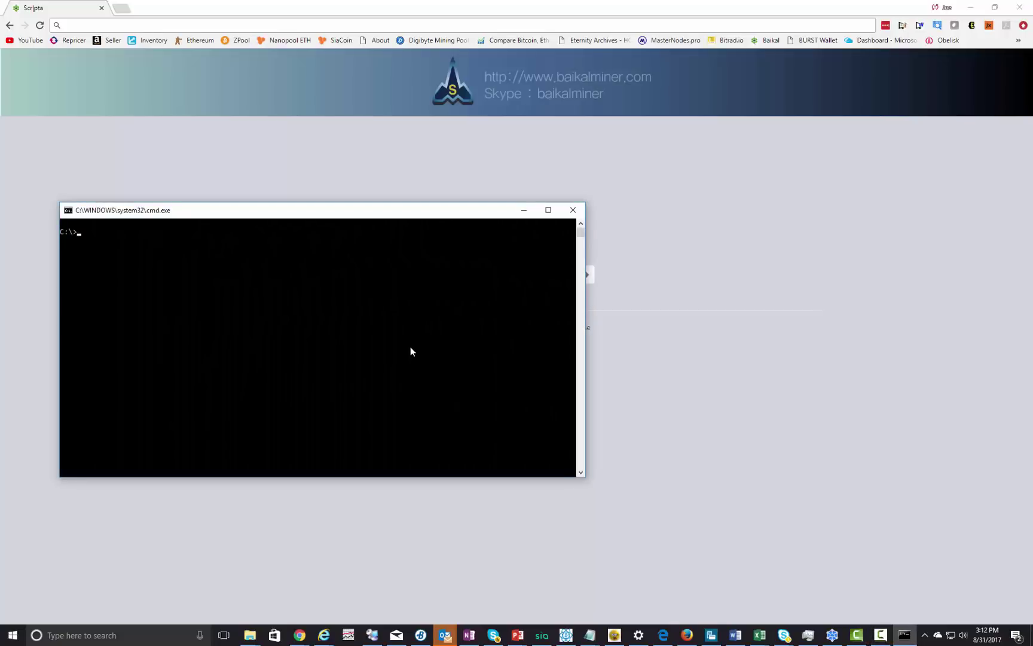
text(ping baikal)
key(Return)
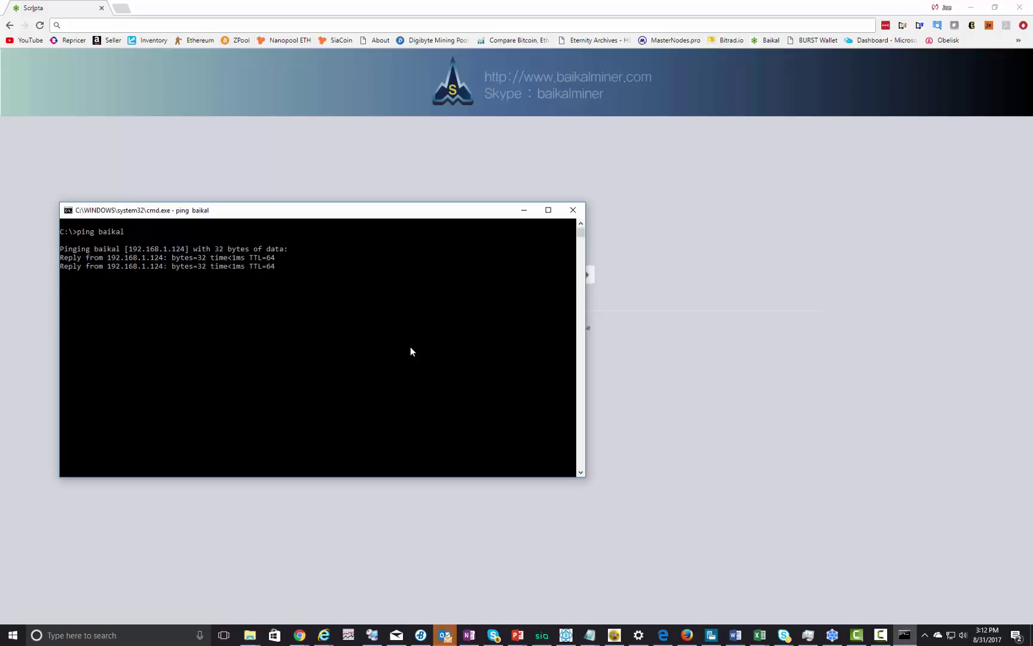
click(160, 29)
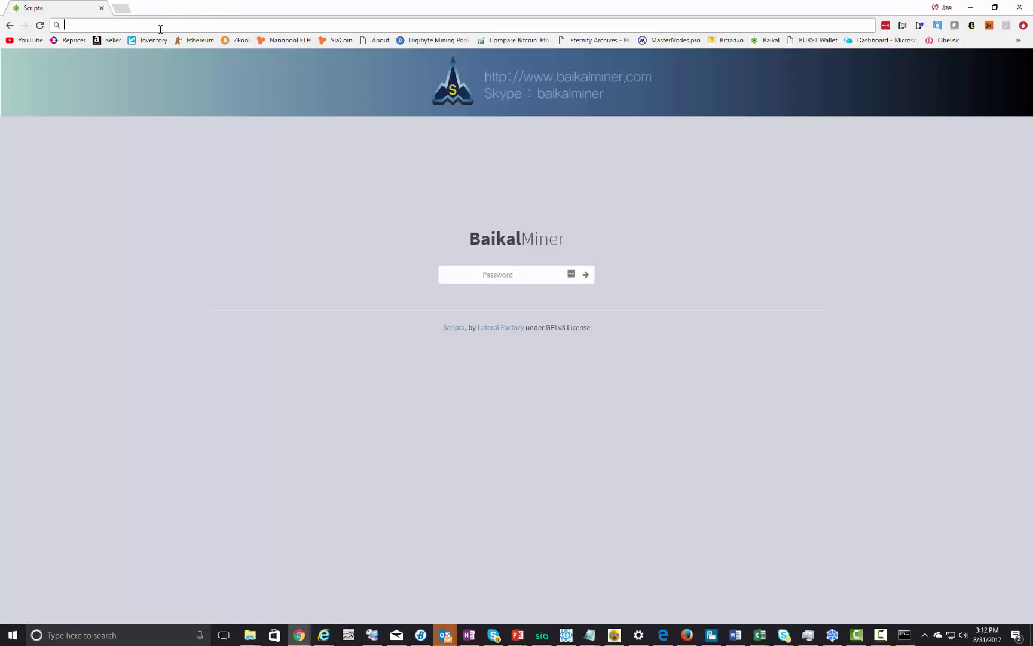
- Load the baikal address and log in with the miner's password to reach the status dashboard
text(baikal/index.php#/status)
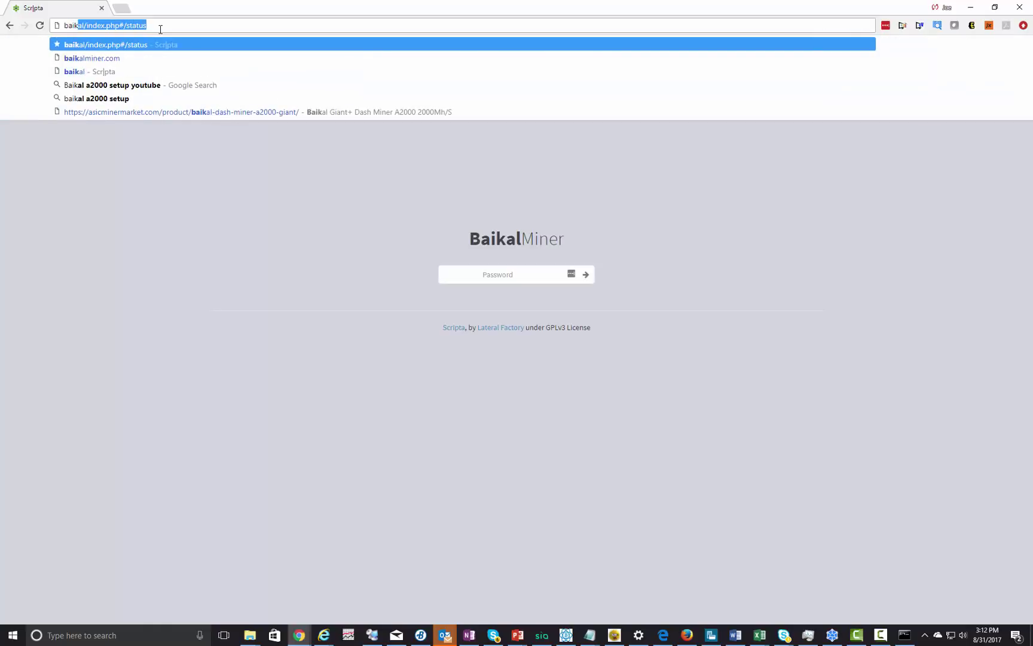
key(Return)
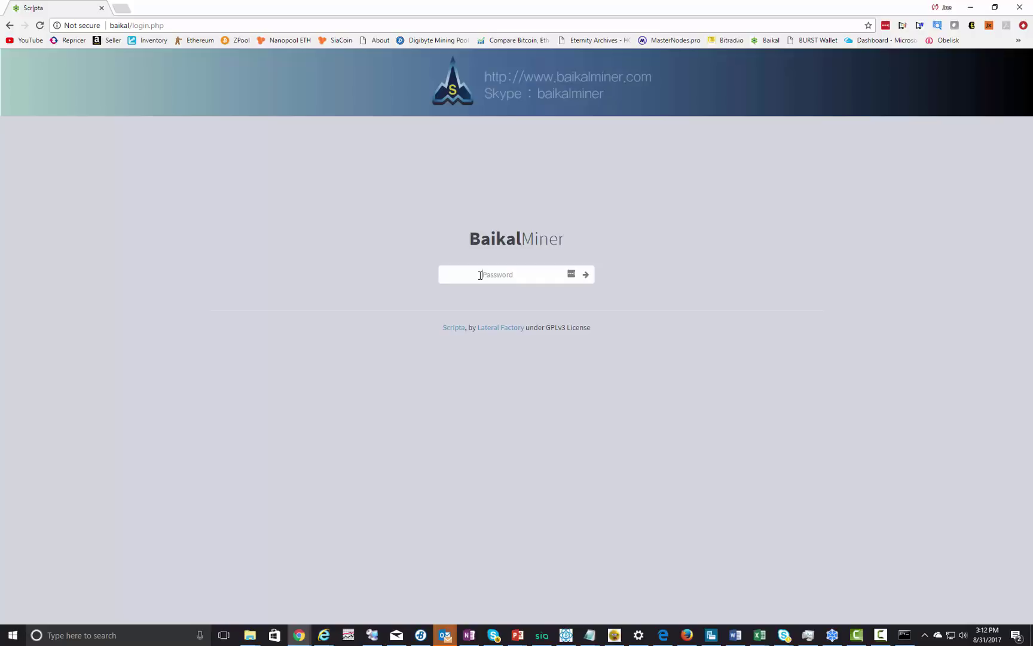
click(481, 275)
text(baik)
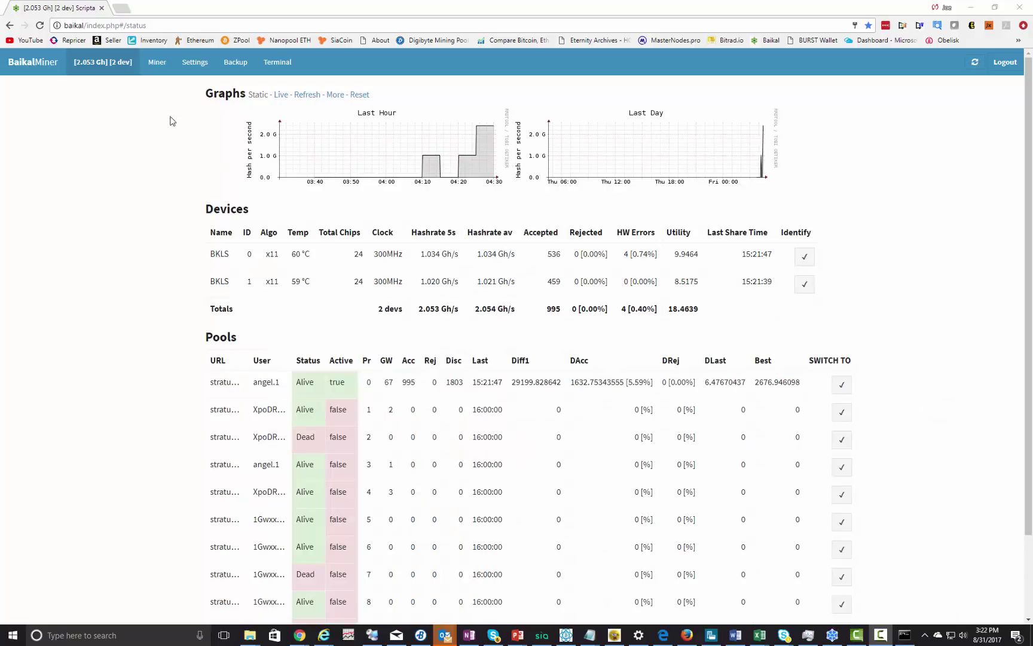
- Append the ZPool multi-pool presets (x11, x13, x14, x15, quark, qubit) on the Miner page
click(158, 69)
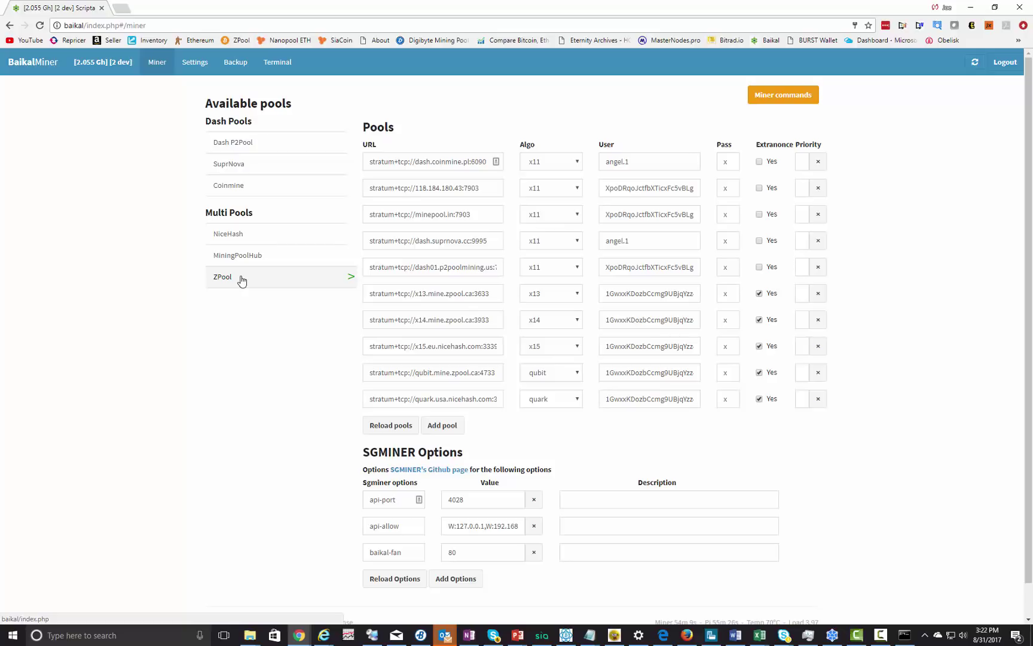
click(242, 281)
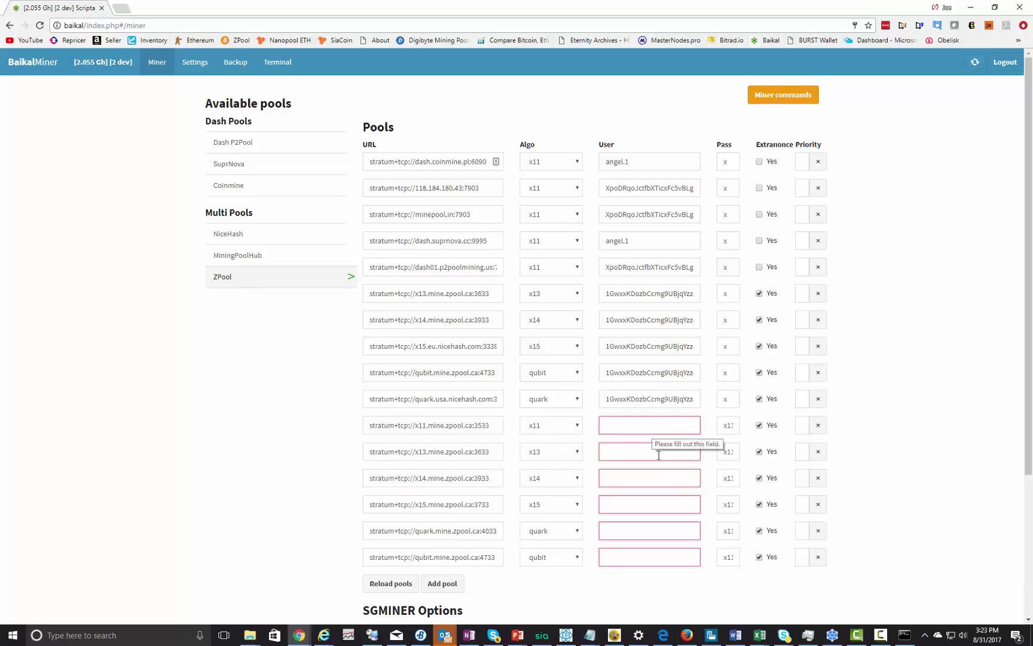
scroll(759, 115, down, 3)
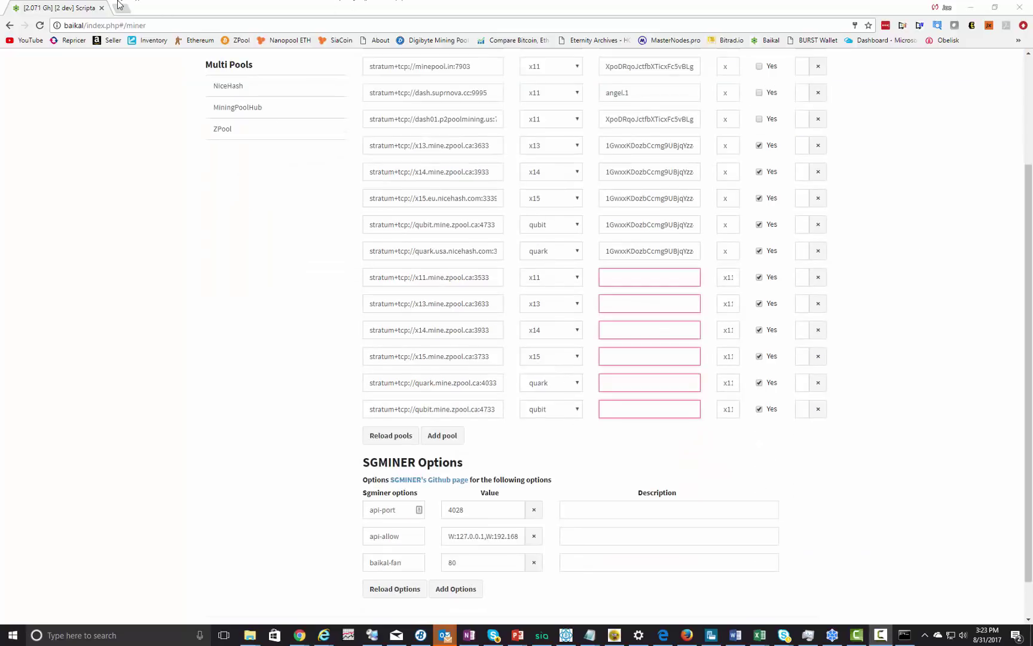
- Load zpool.ca from the ZPool bookmark in a new tab, then return to the miner's pool page
key(ctrl+t)
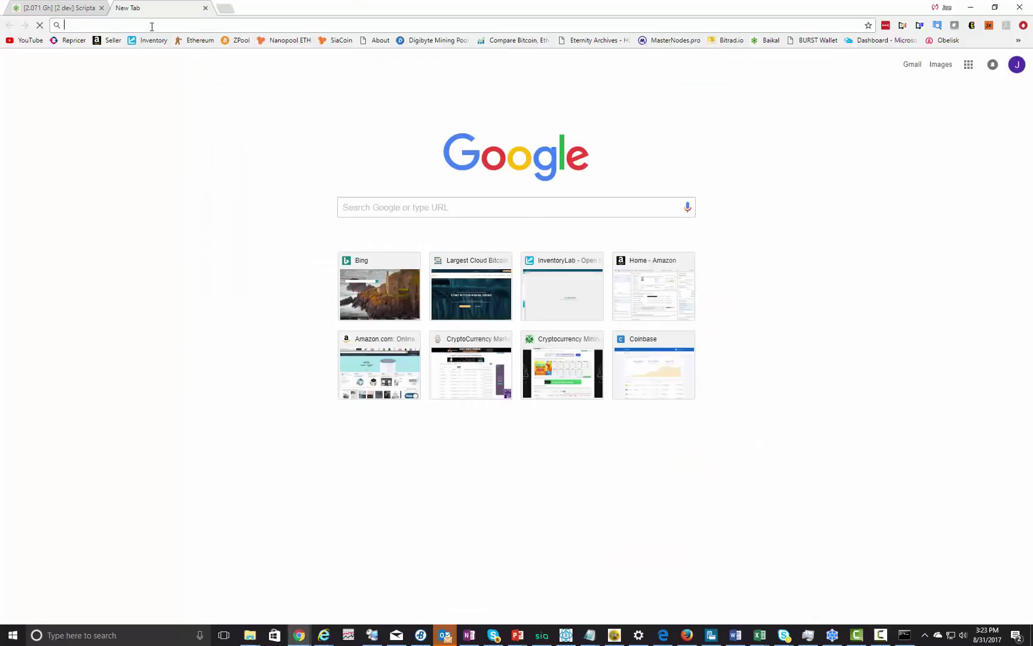
click(241, 40)
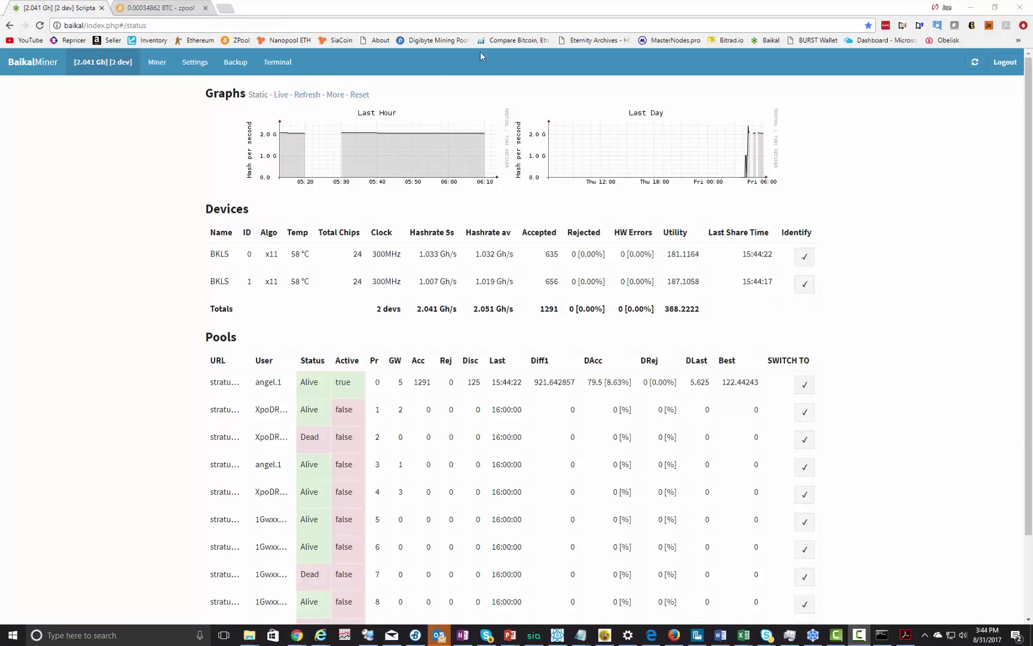
click(169, 64)
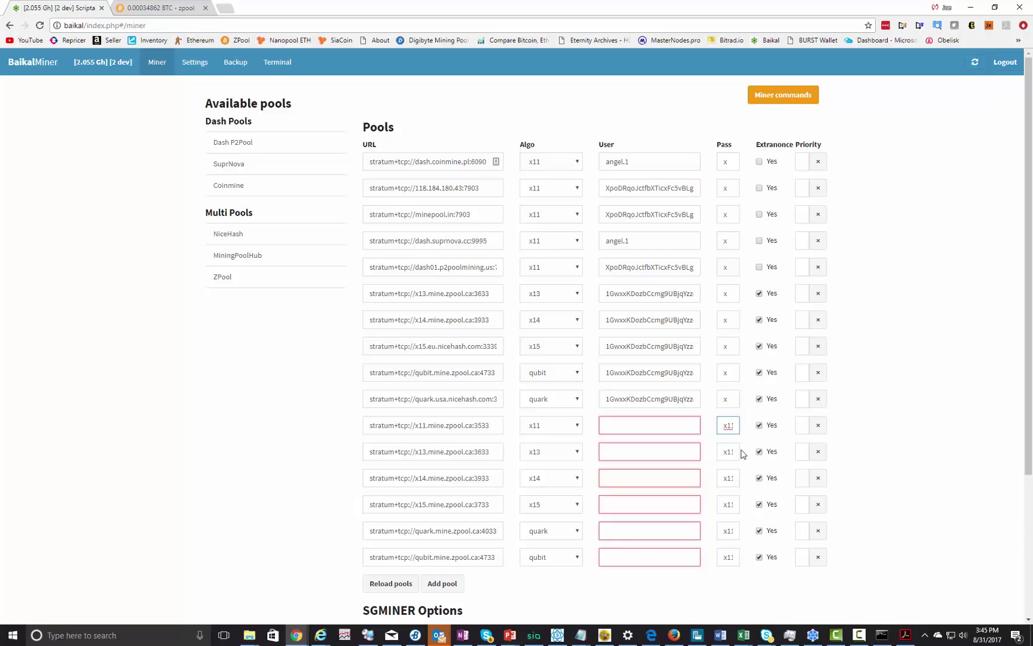
- Save an Electrum receive request titled 'Baikal A2000-1'
key(alt+Tab)
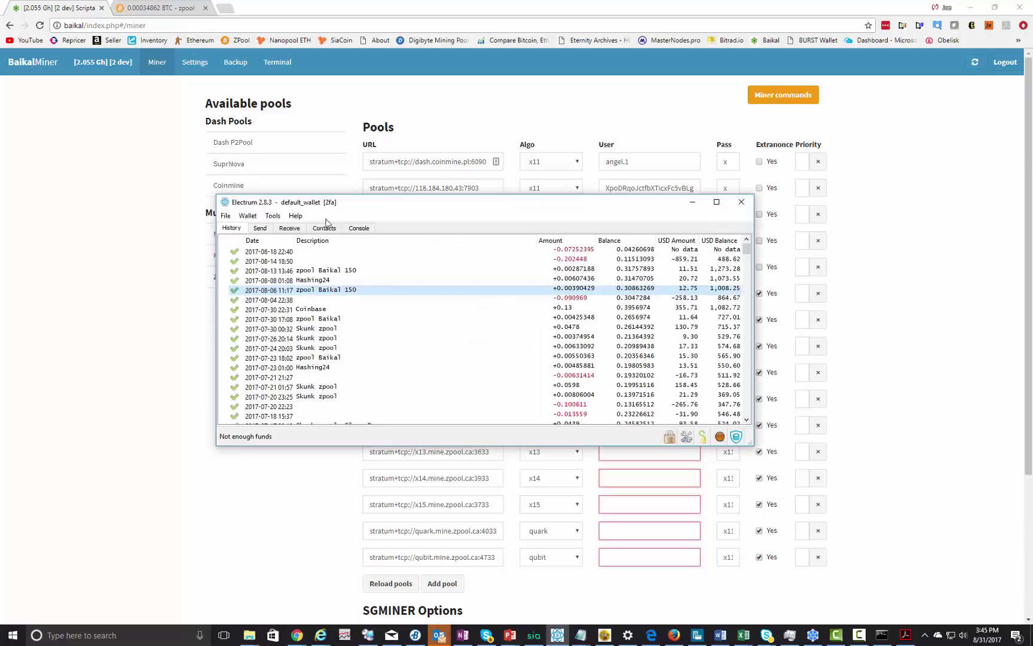
click(290, 228)
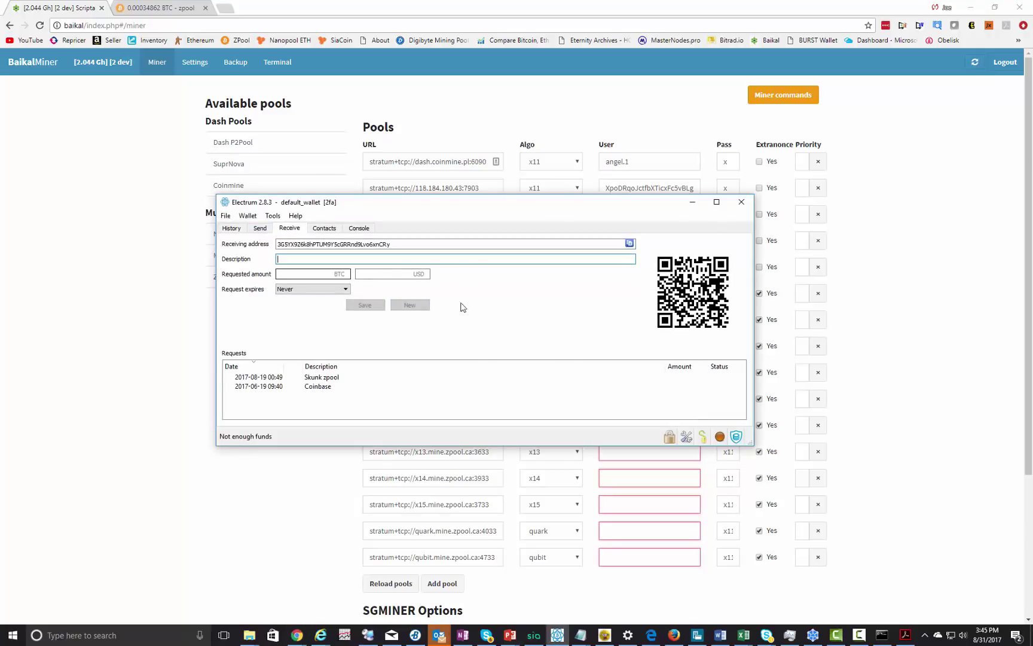
text(Ba)
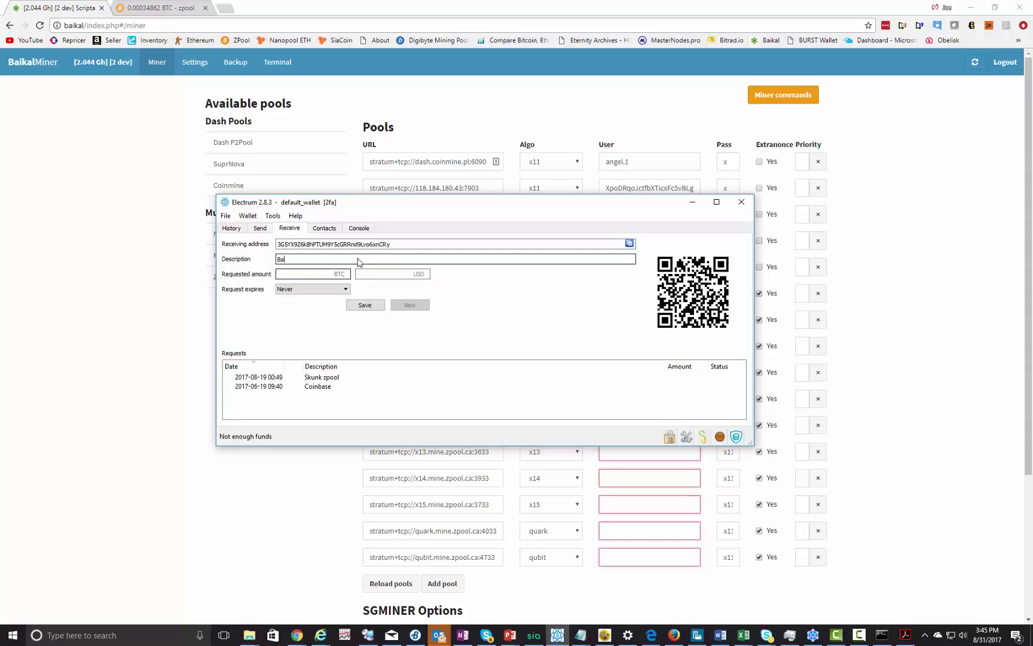
text(ikal A2)
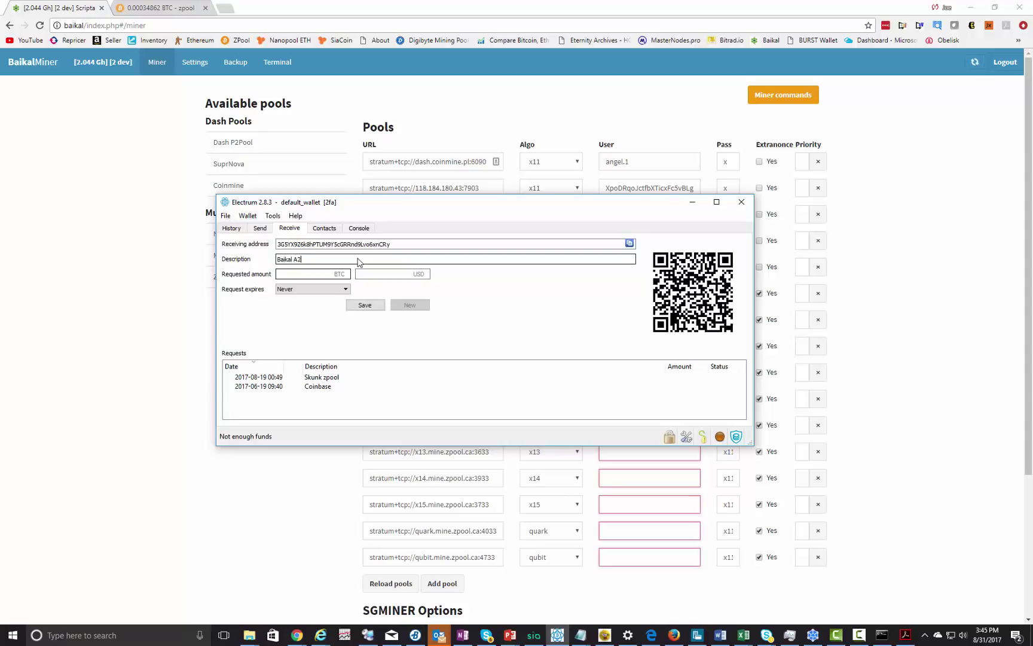
text(000-1)
click(364, 305)
- Copy the request's receiving address, minimise Electrum, and reload the ZPool preset pools
double_click(359, 244)
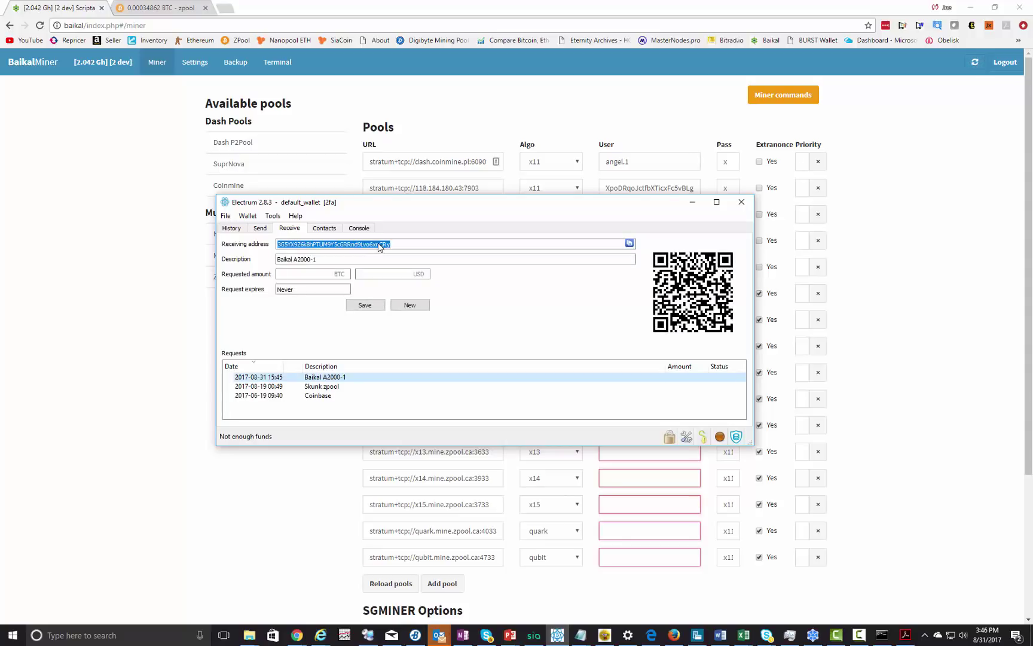
right_click(379, 244)
click(398, 251)
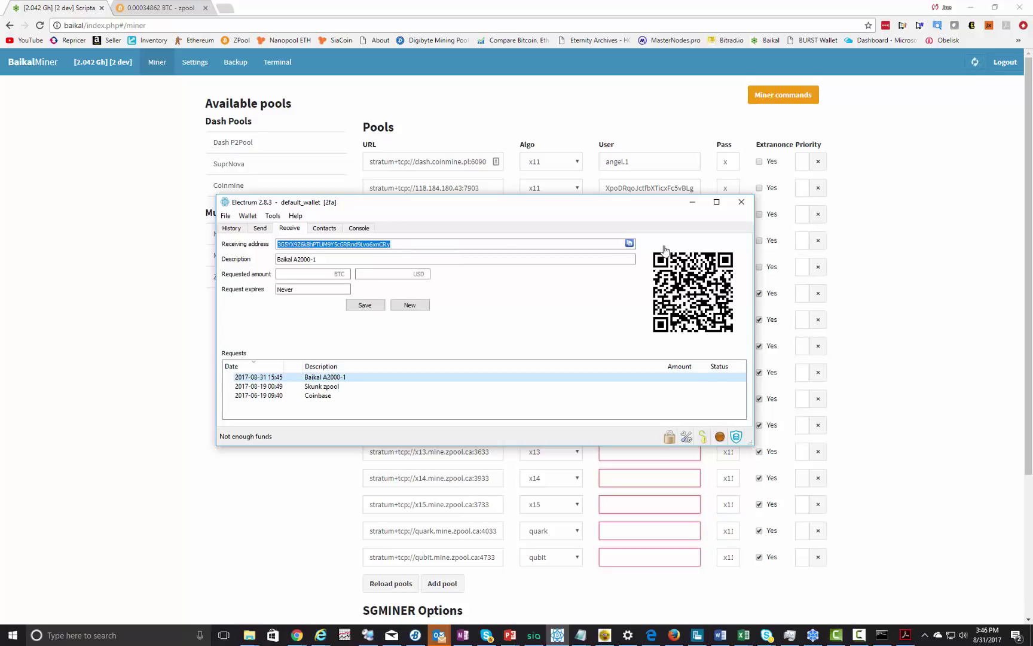
click(692, 202)
click(245, 277)
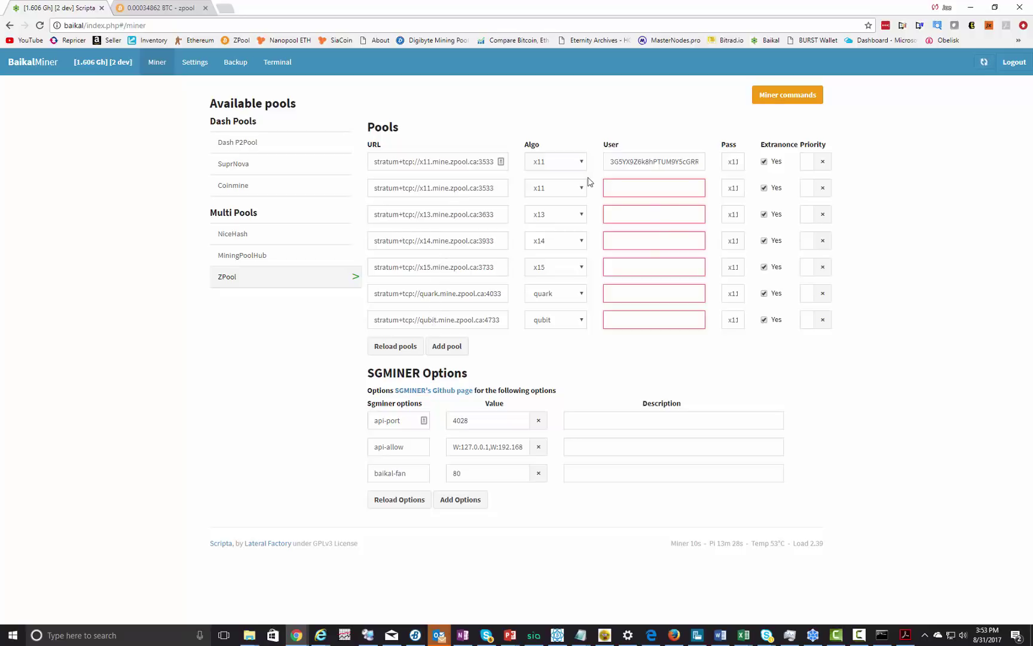
- Remove the duplicate x11 row and paste the wallet address into the ZPool pools' user fields
drag(606, 161, 747, 167)
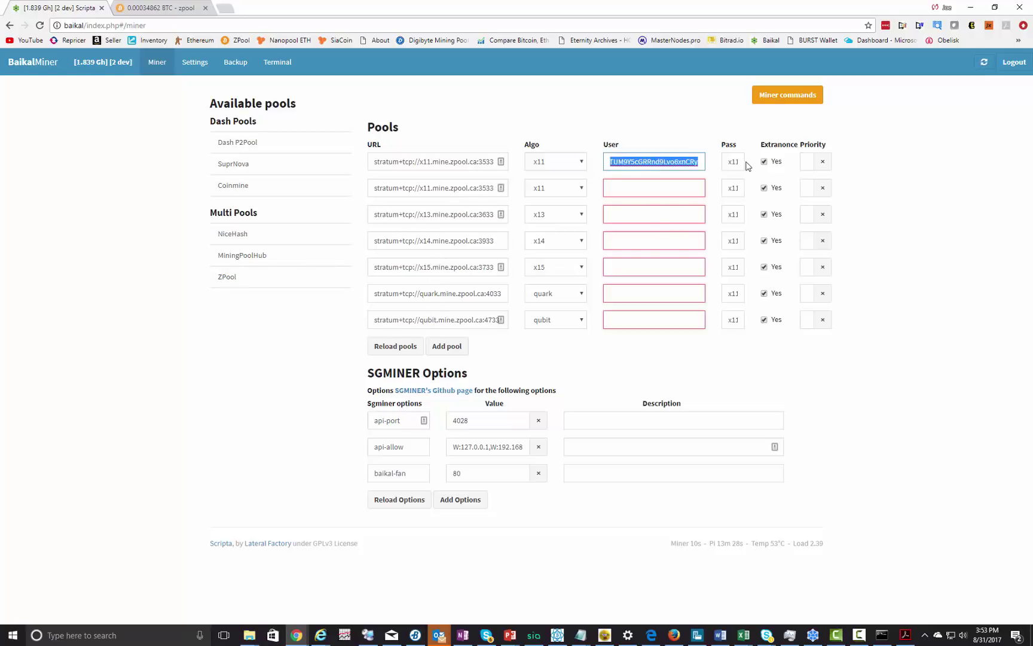
click(822, 161)
key(ctrl+v)
click(640, 187)
key(ctrl+v)
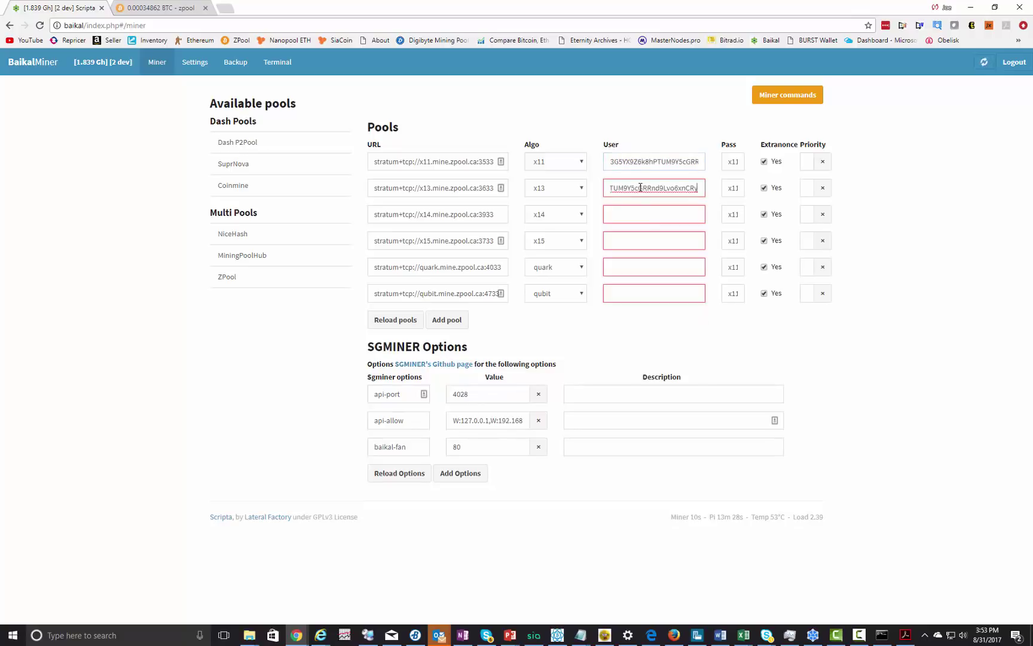
click(632, 212)
key(ctrl+v)
click(627, 235)
key(ctrl+v)
click(620, 267)
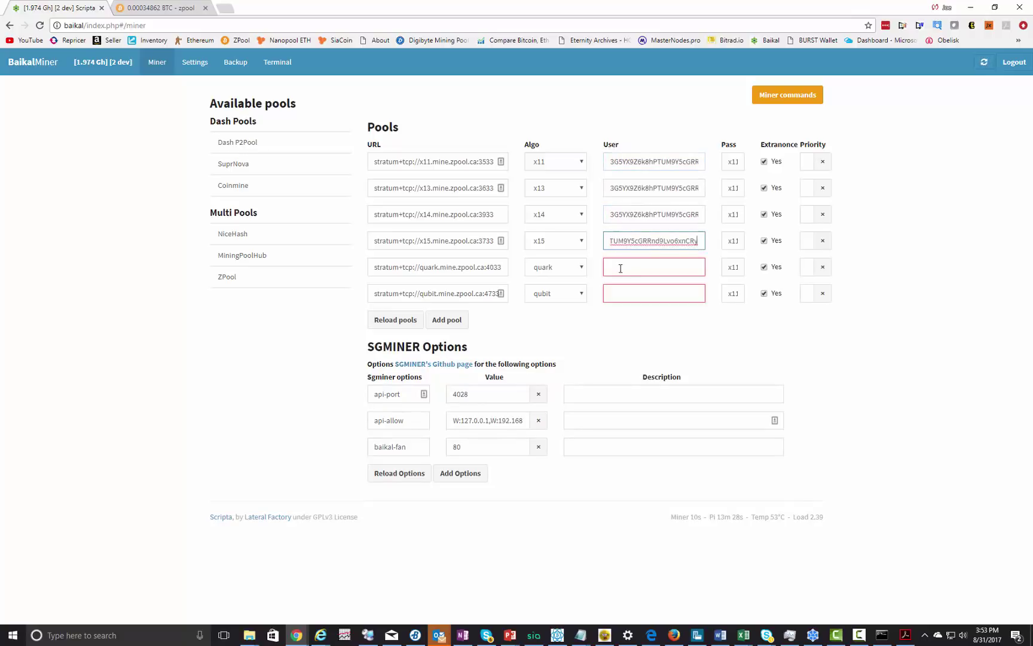
key(ctrl+v)
click(621, 293)
key(ctrl+v)
- Set each ZPool pool's pass value to 0.5 and save the pool configuration
click(733, 161)
text(0.5)
key(ctrl+a)
click(728, 190)
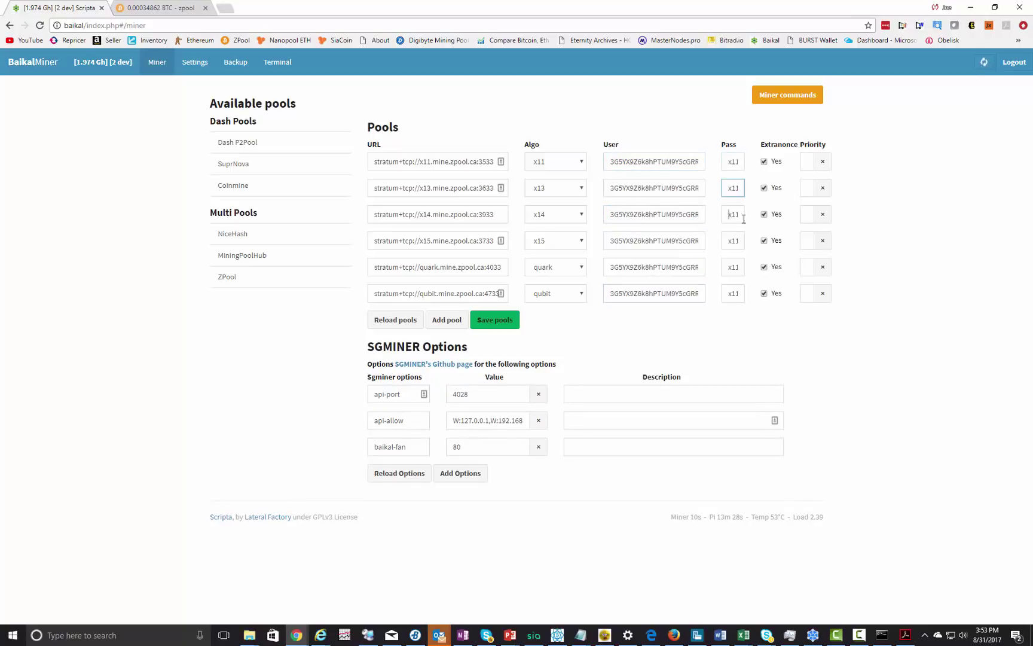
click(740, 215)
click(730, 239)
click(729, 264)
click(729, 293)
click(505, 323)
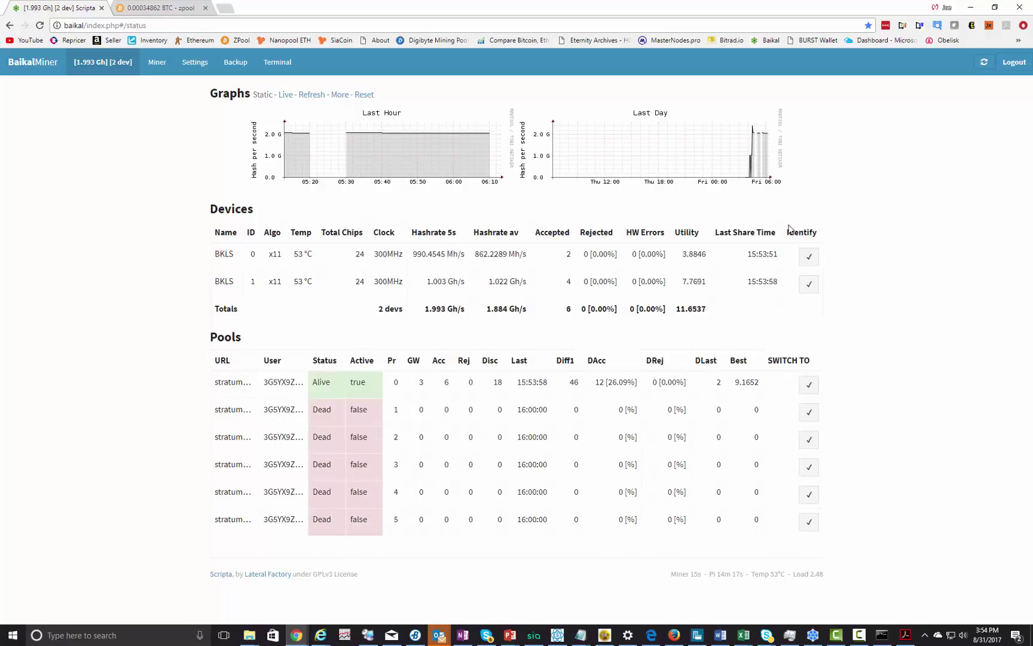
- Look up the miner's payout address on zpool.ca and review its x11 workers, hashrate and earnings
click(146, 9)
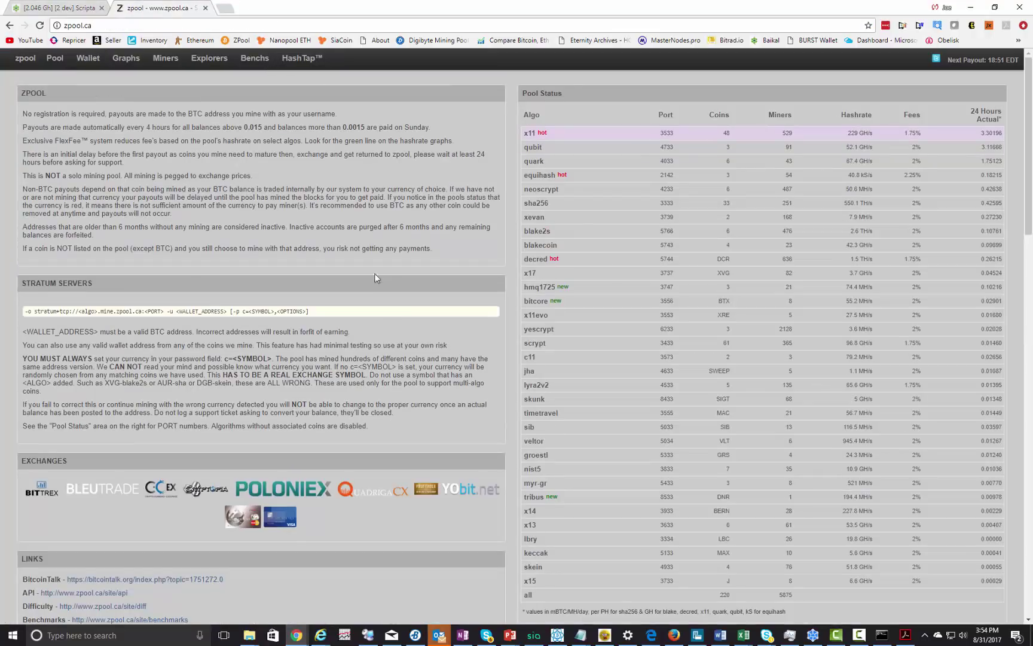
scroll(317, 250, down, 9)
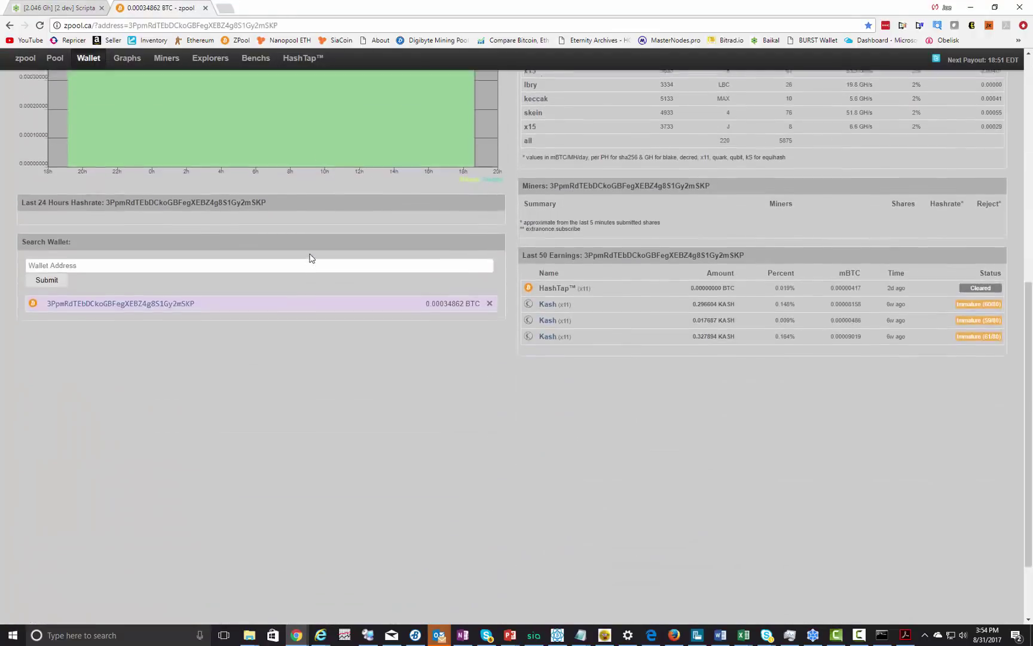
click(53, 182)
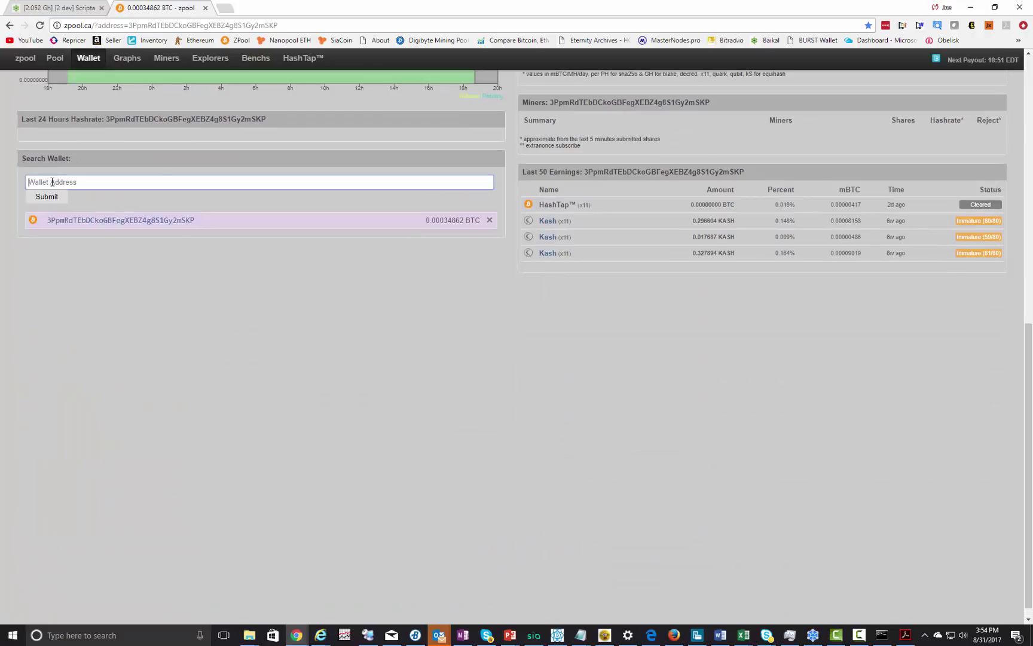
right_click(52, 182)
click(79, 245)
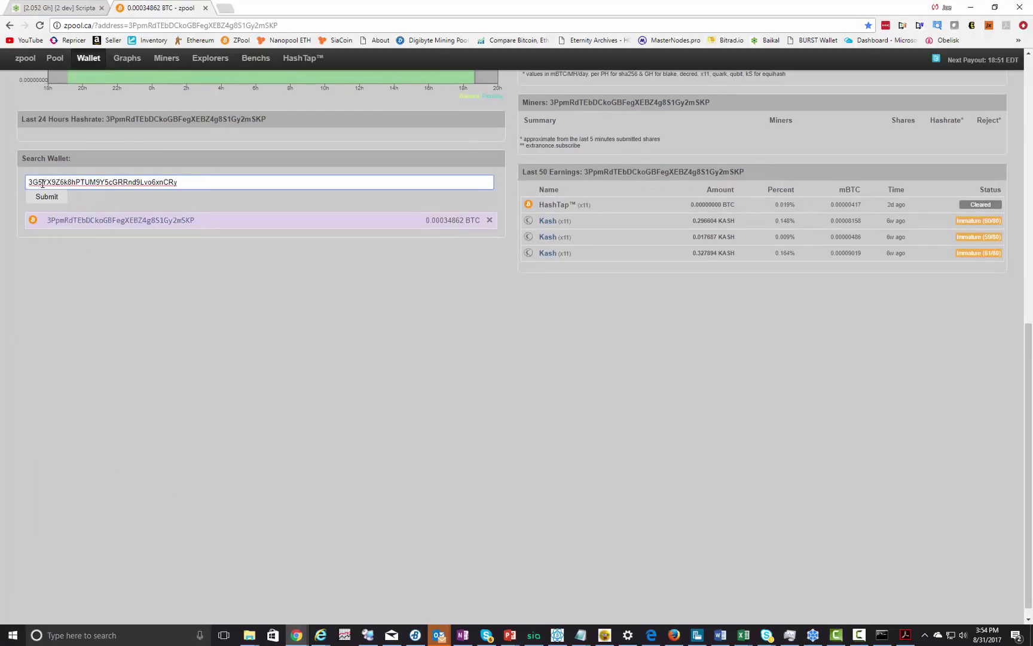
click(59, 199)
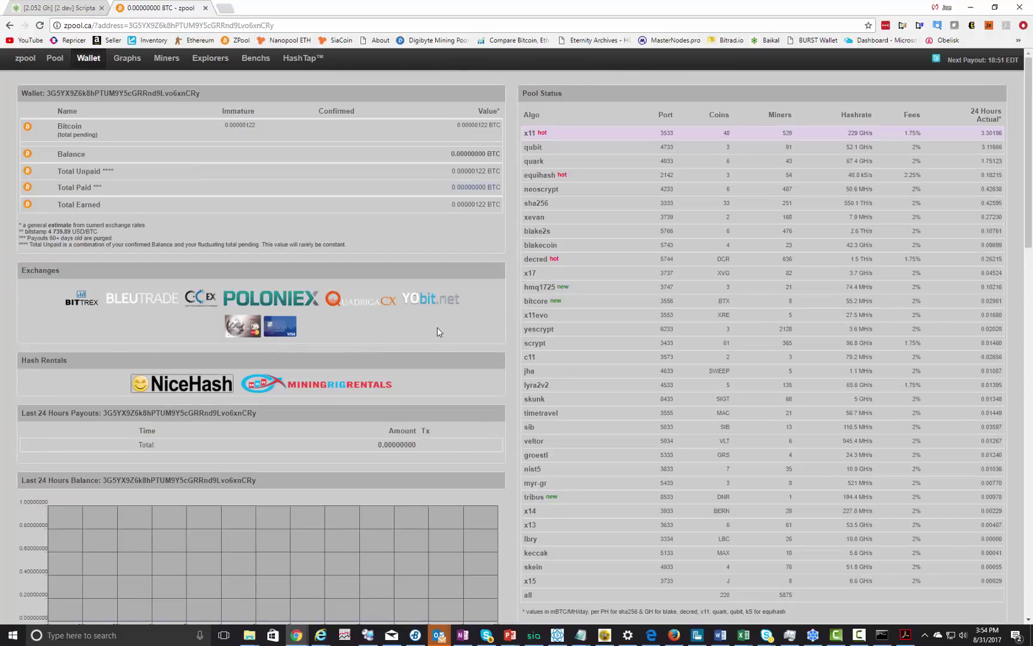
scroll(437, 329, down, 5)
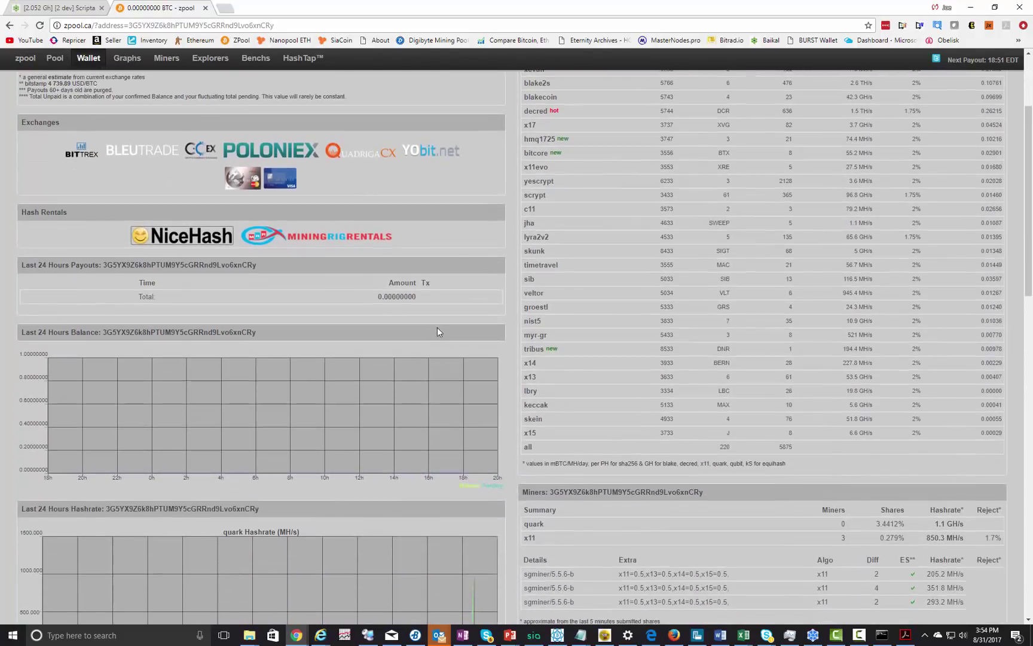
scroll(437, 328, down, 5)
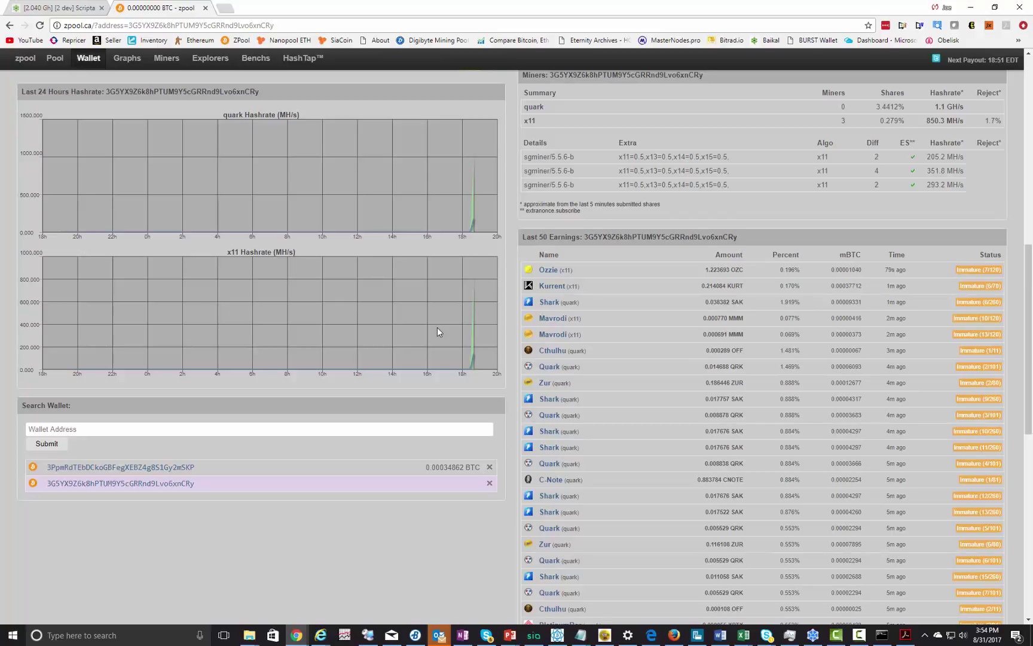
scroll(437, 327, up, 1)
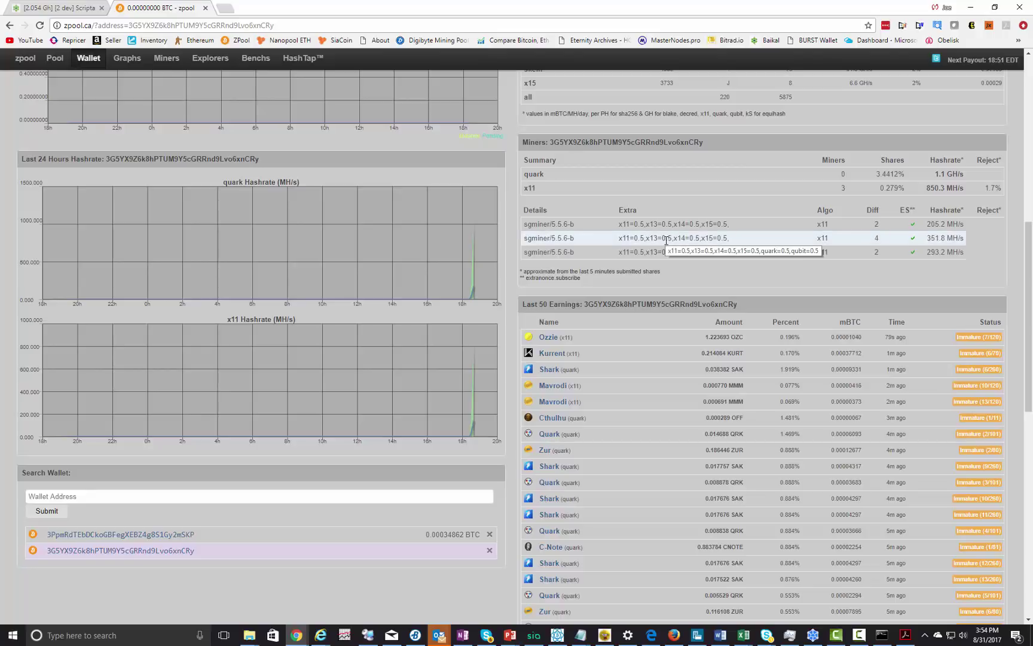
scroll(666, 239, up, 4)
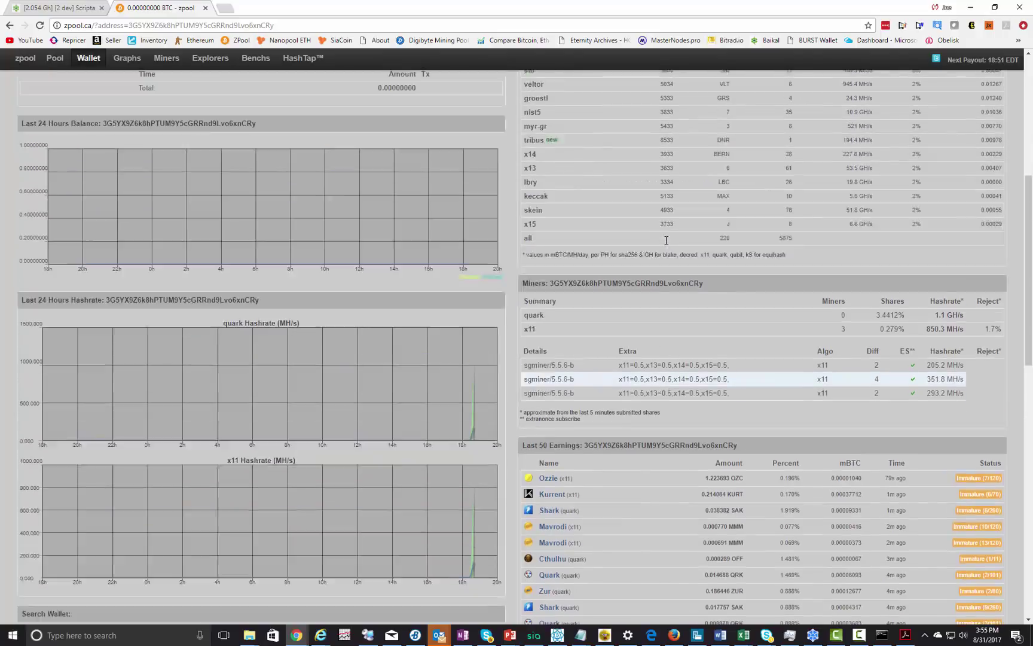
- Return to the BaikalMiner status page showing 20 accepted shares at about 2.05 Gh/s
click(16, 7)
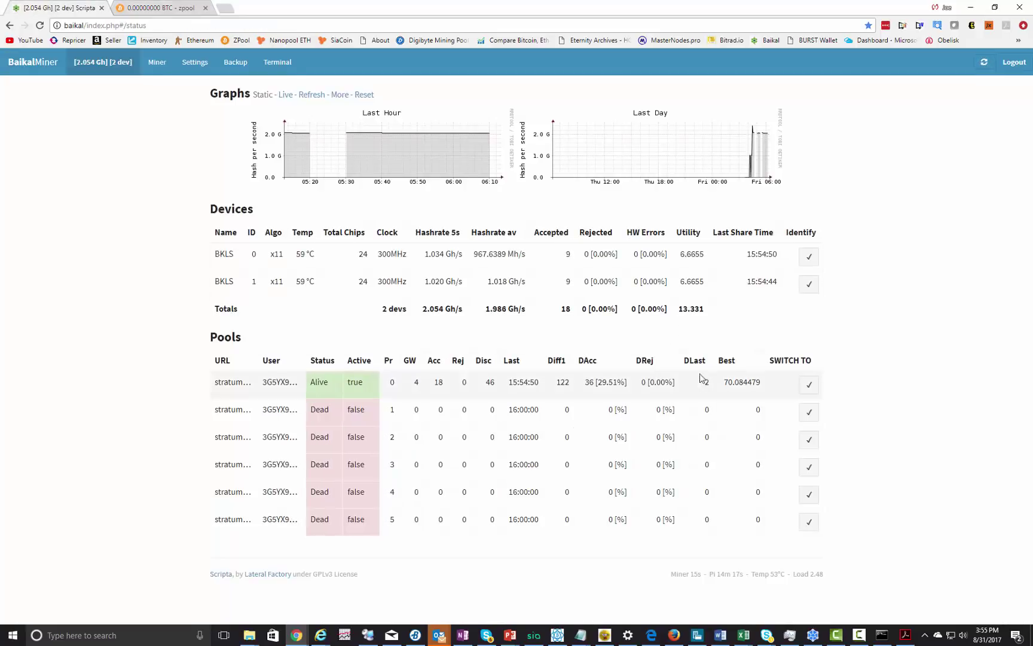
mouse_move(248, 390)
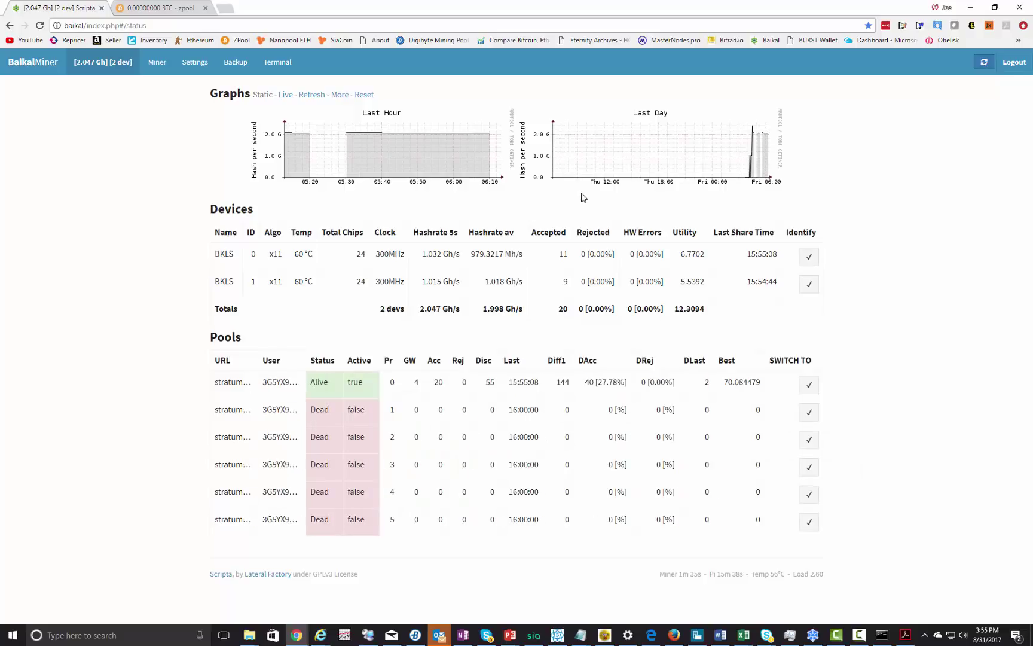
- Append the five MiningPoolHub backup pools (x11, qubit, quark, x15, x13) and open a blank tab
click(158, 64)
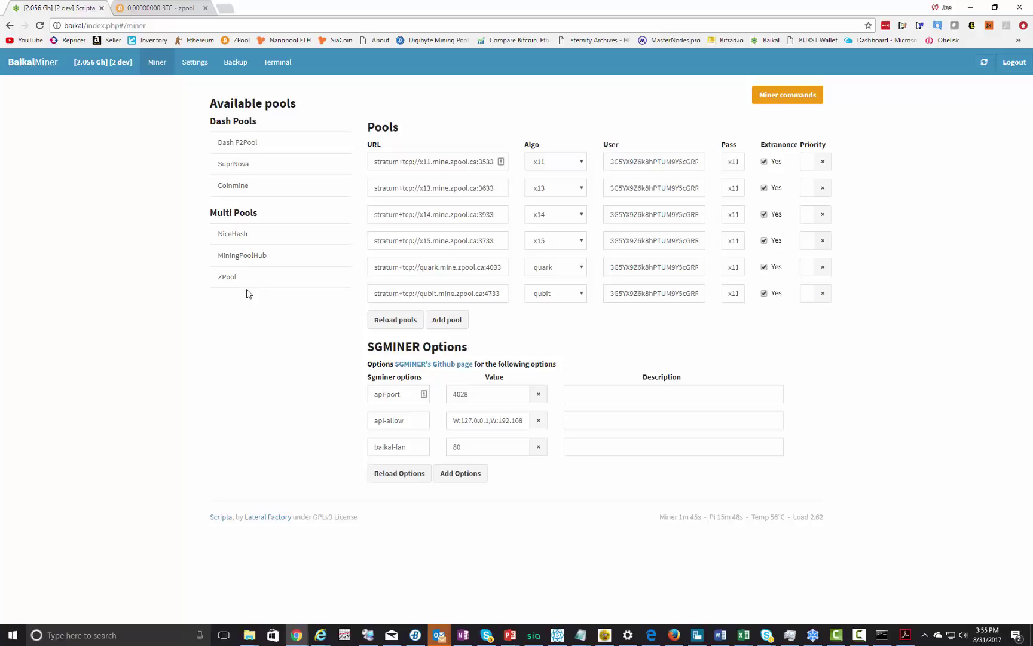
click(248, 256)
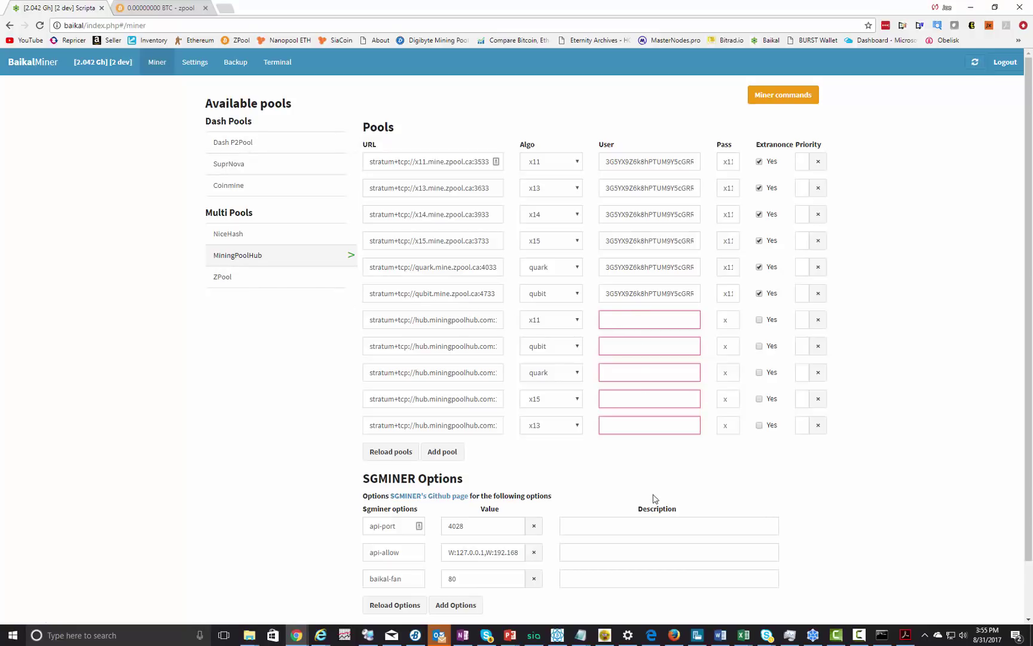
click(225, 9)
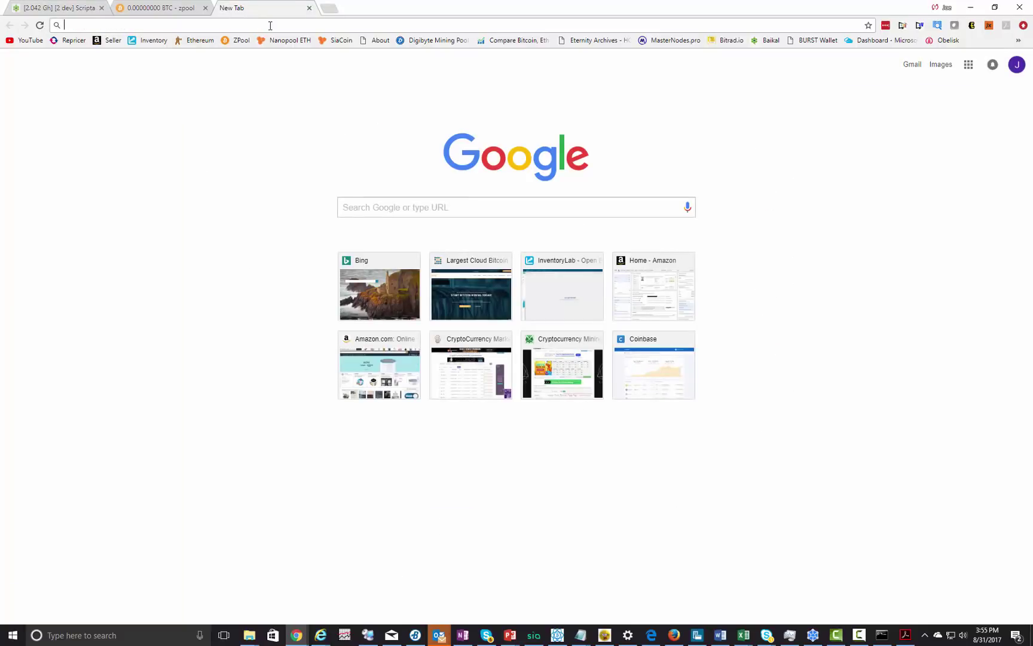
- Search the web for miningpoolhub
text(mu)
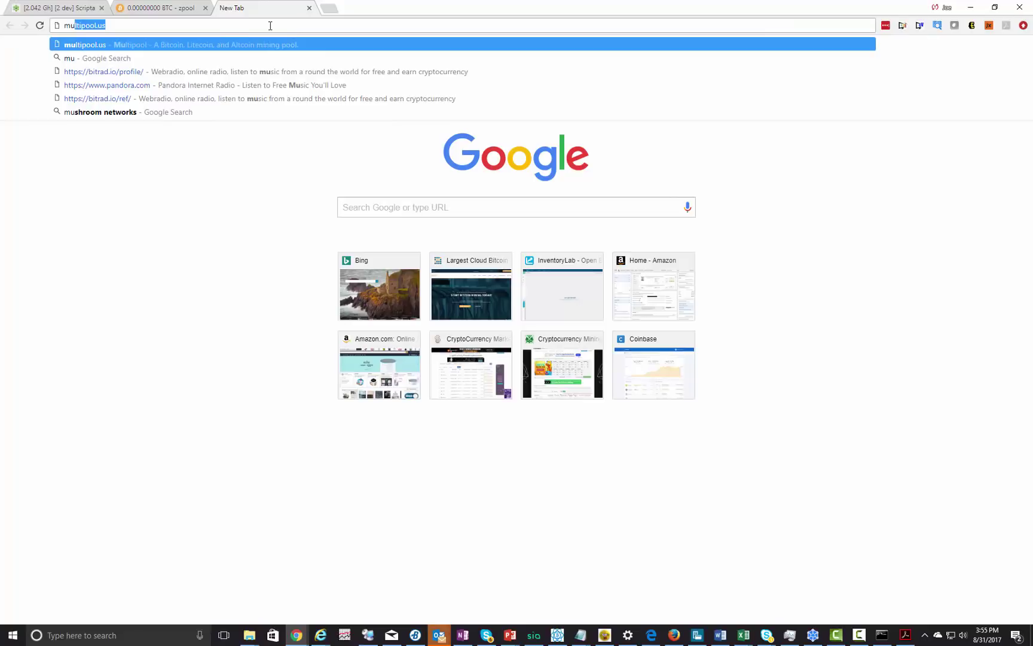
key(BackSpace)
key(BackSpace)
text(iningpoolhub)
key(Return)
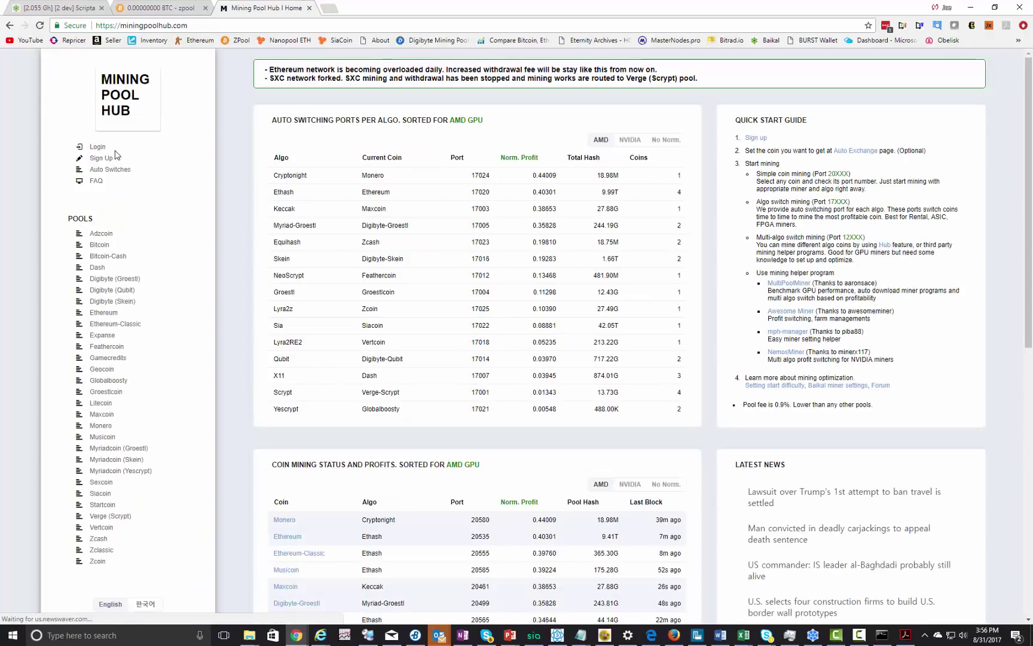
- Register a new Mining Pool Hub account and log in to it
click(112, 157)
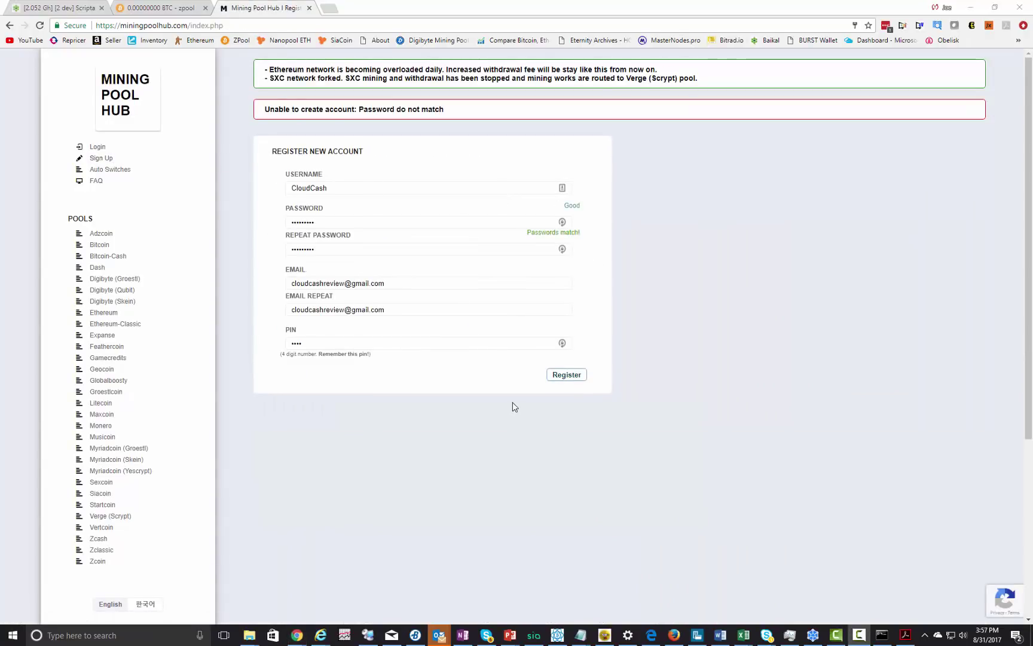
click(566, 374)
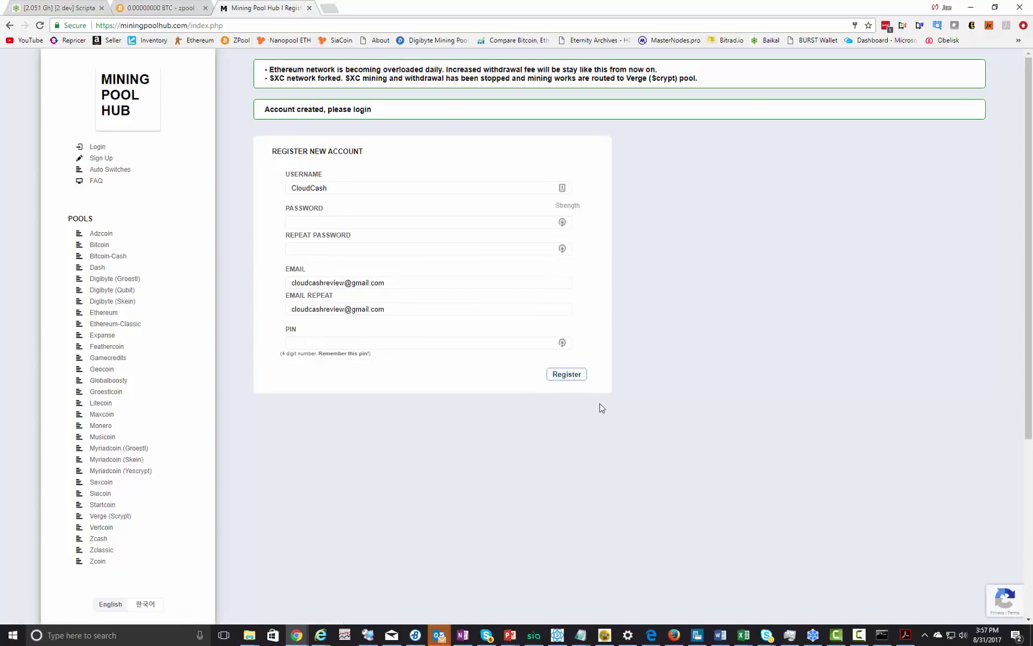
click(95, 147)
click(567, 215)
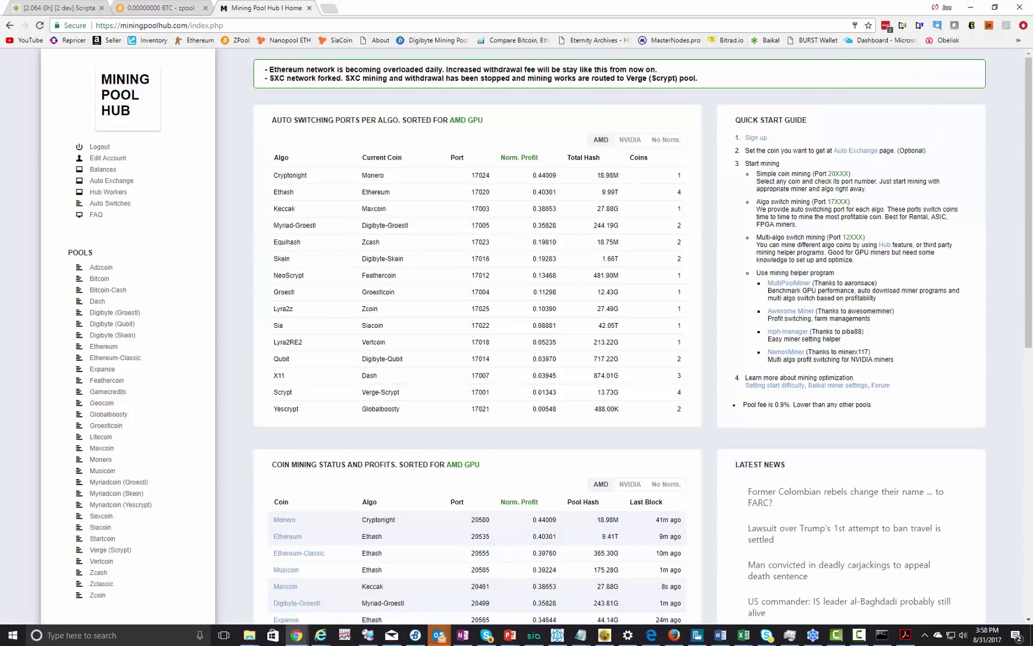
- Set Mining Pool Hub's auto-exchange coin to Bitcoin, then go to Hub Workers
click(113, 203)
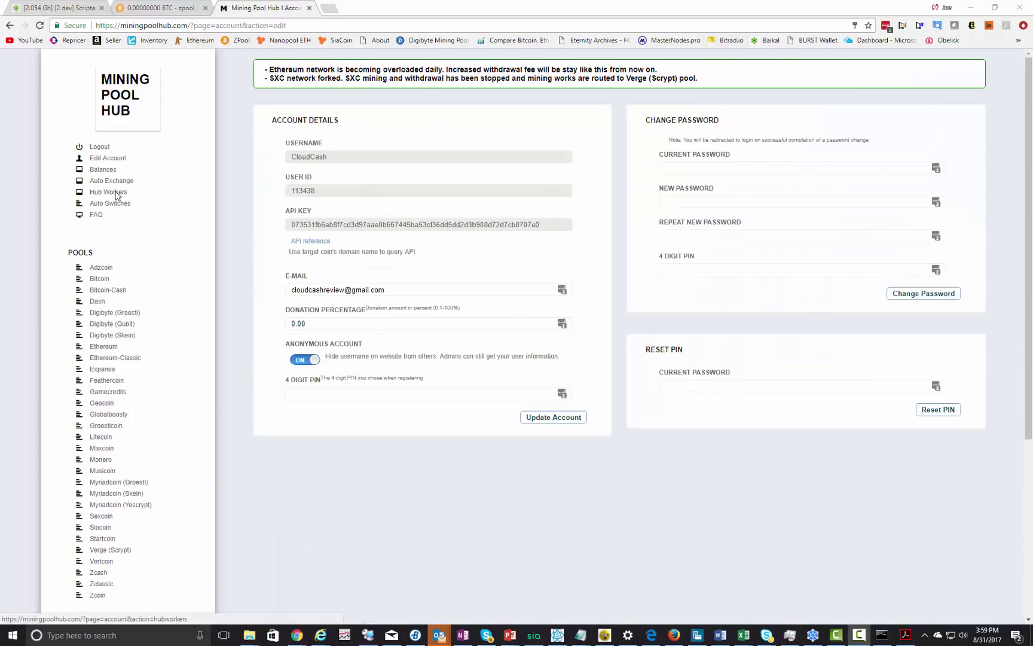
click(113, 180)
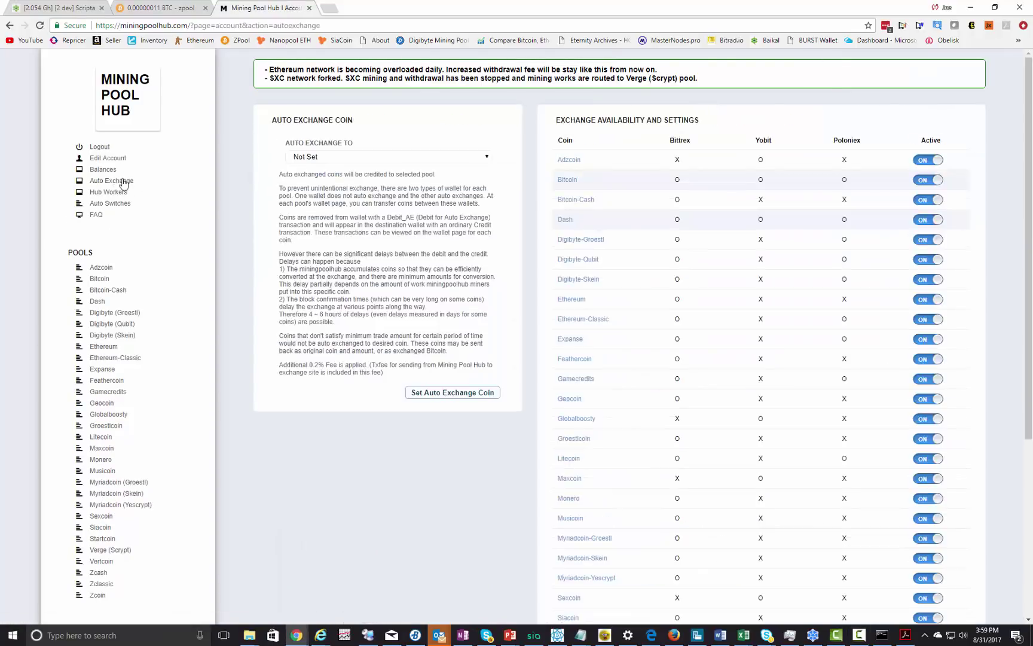
click(416, 157)
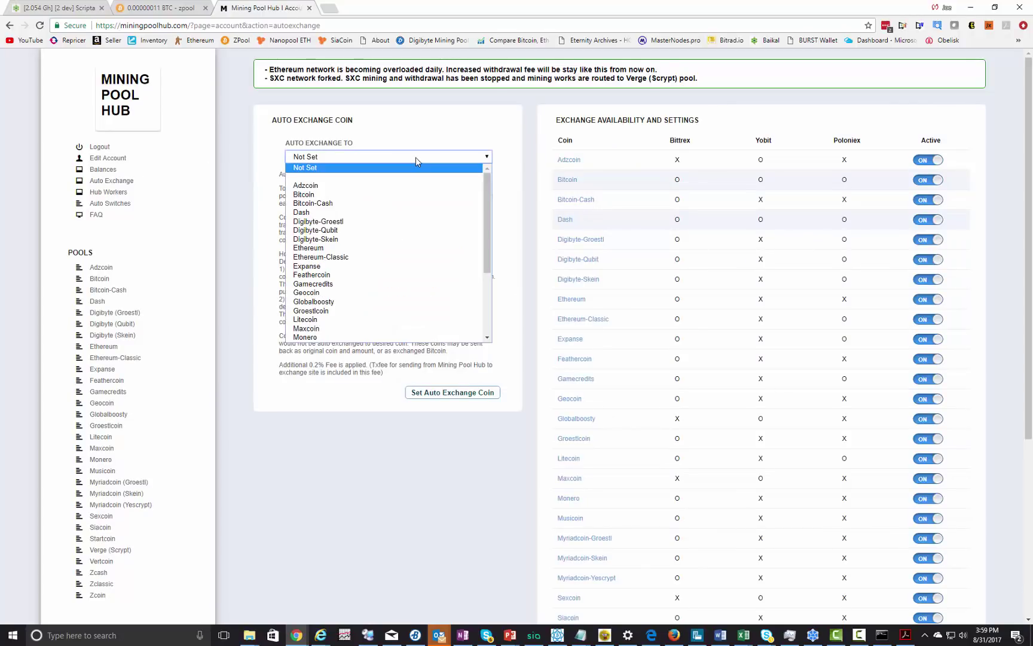
click(354, 196)
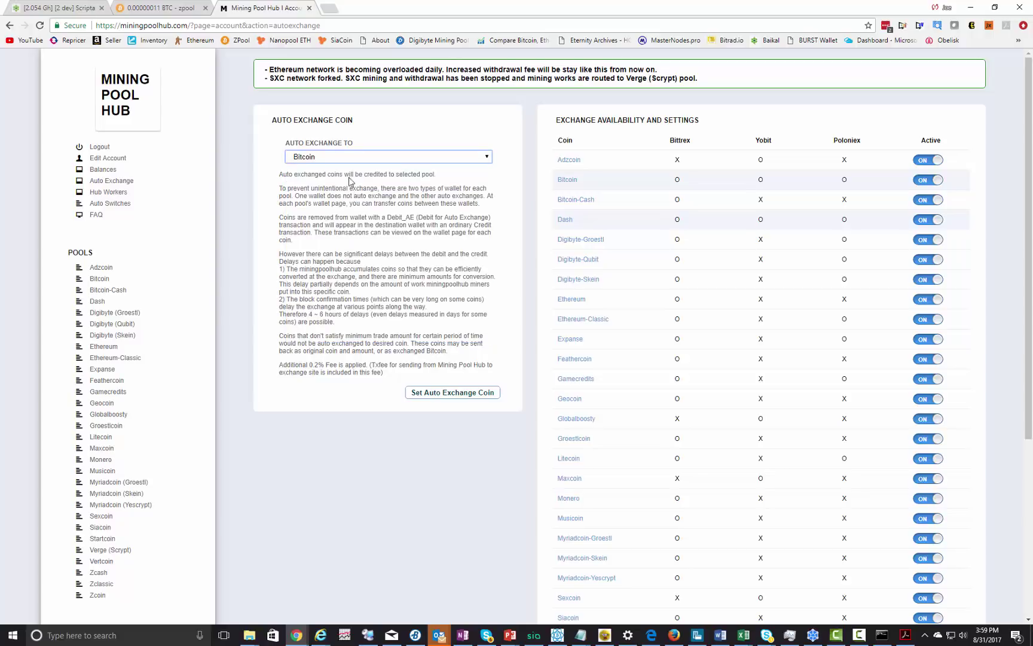
click(474, 394)
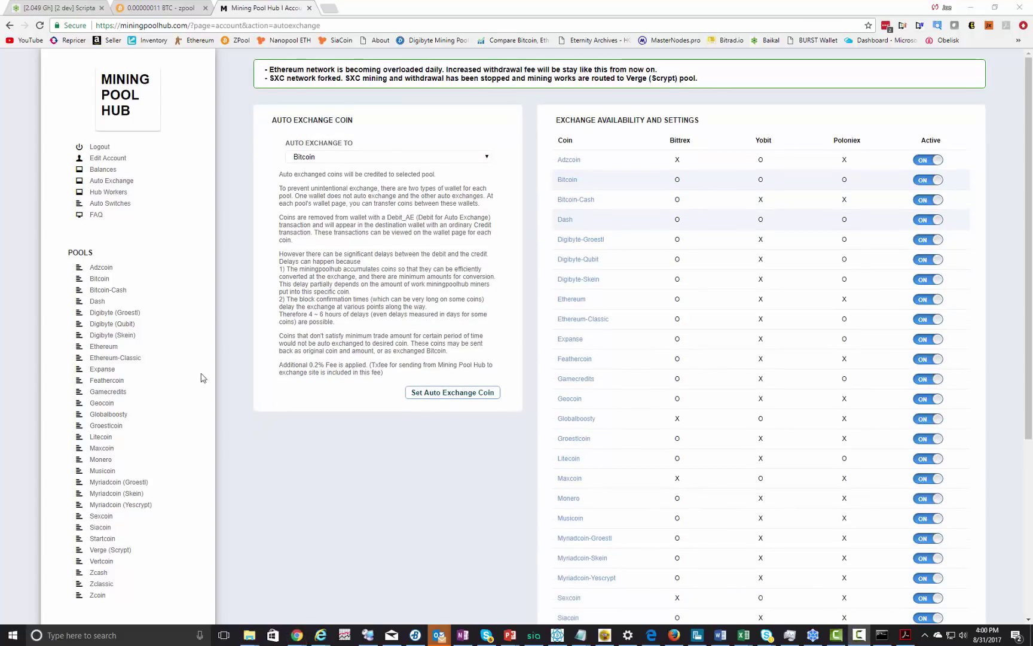
click(108, 192)
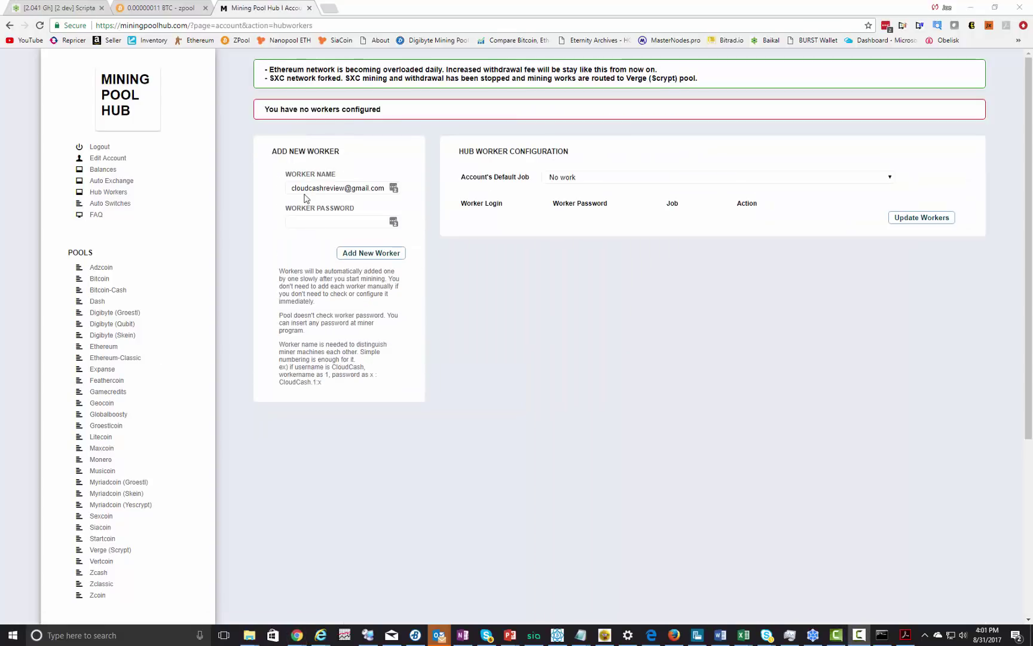
- Add a new hub worker named A2000-1 with a placeholder worker password
click(293, 187)
key(ctrl+a)
key(BackSpace)
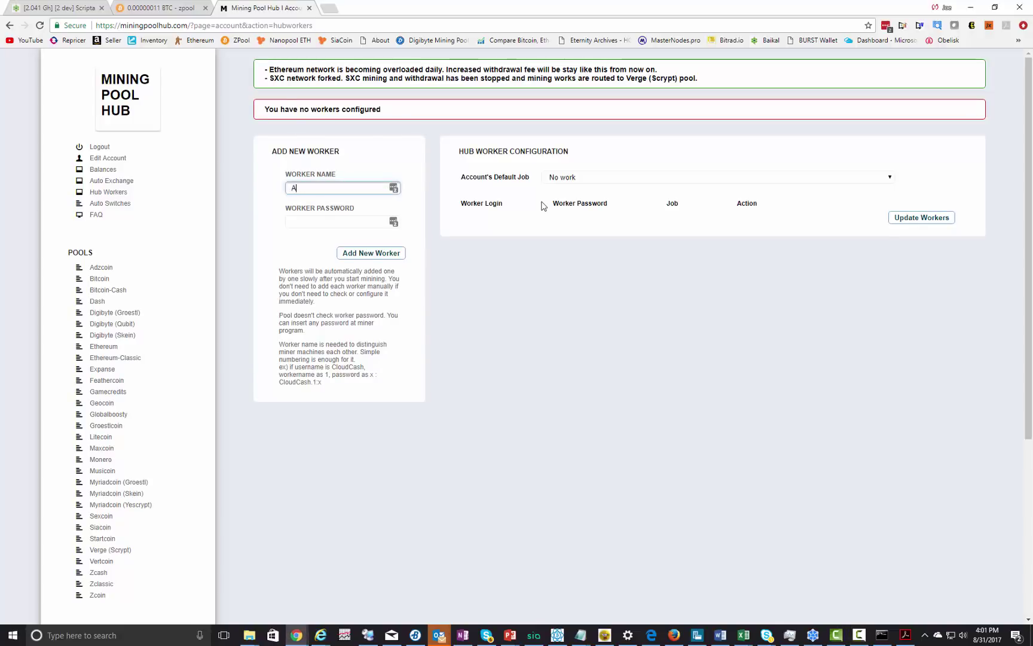
text(A2000-1)
click(354, 222)
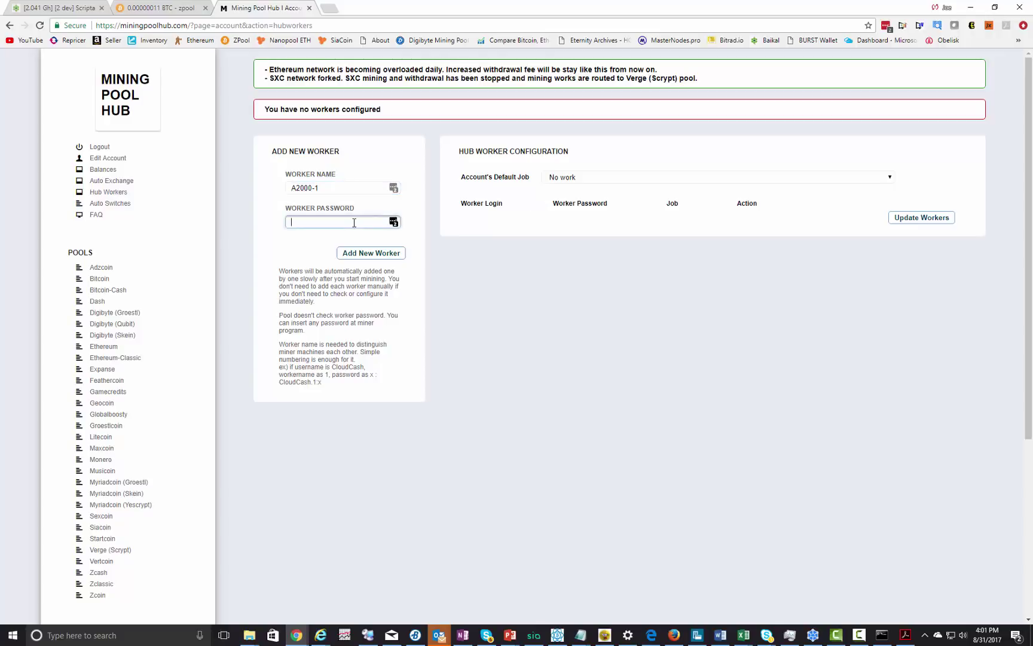
click(378, 255)
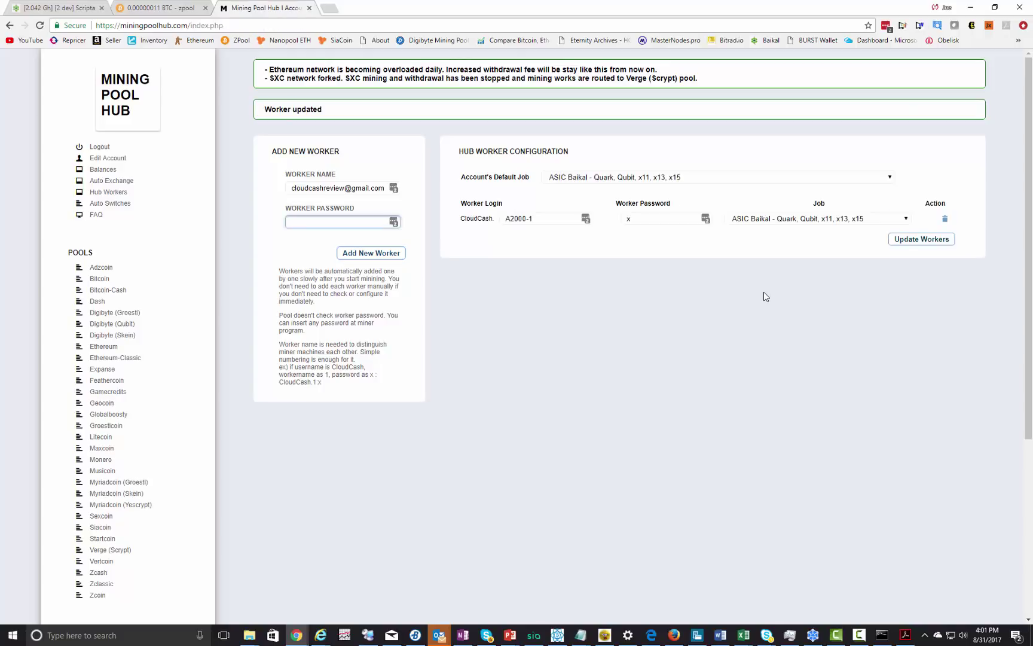
- From Balances, open the Bitcoin wallet's account page in a new tab
click(114, 169)
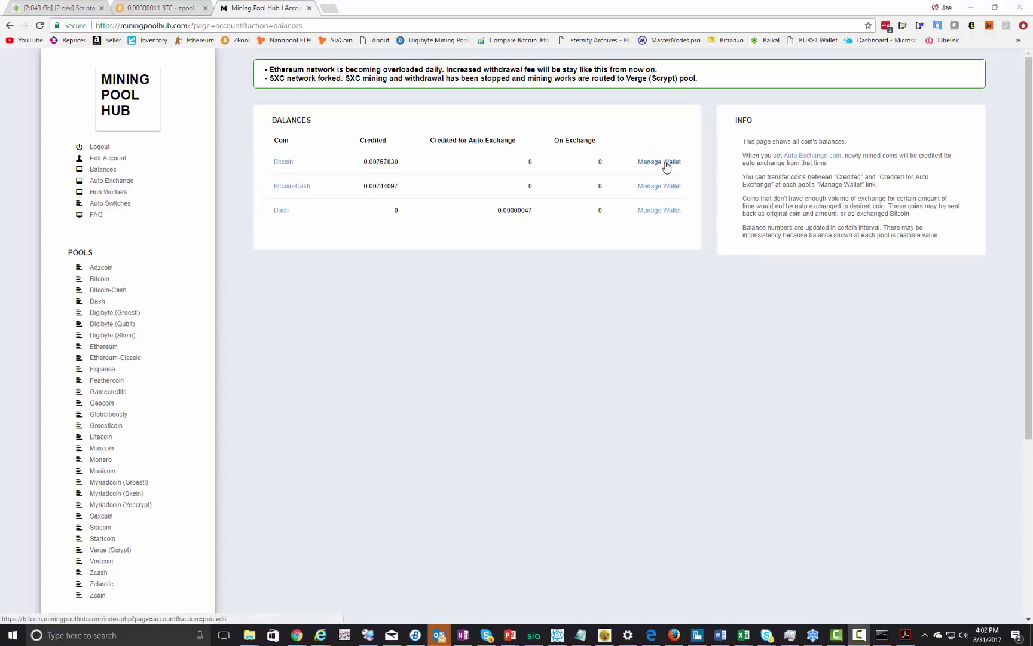
click(666, 167)
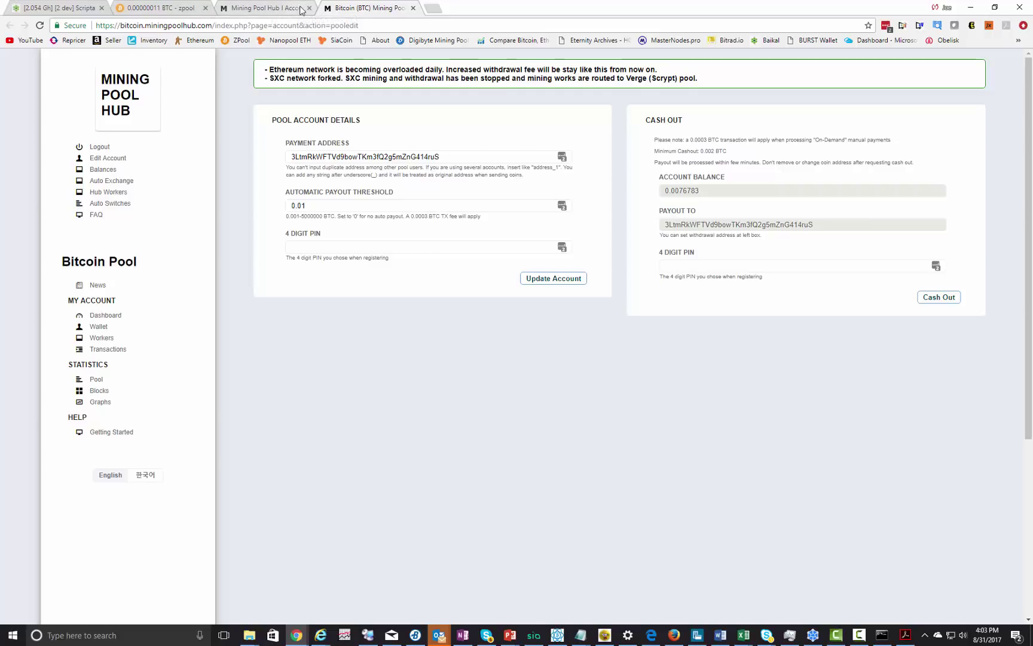
- Paste the hub worker login into the x11, qubit, quark, x15 and x13 MiningPoolHub pools, then save
click(90, 11)
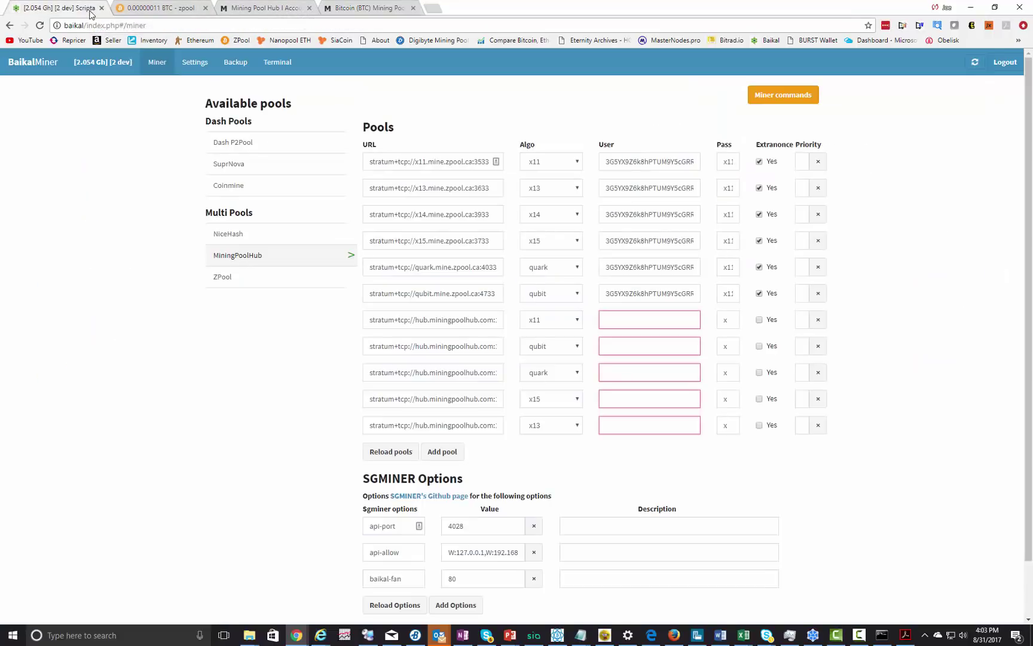
click(633, 319)
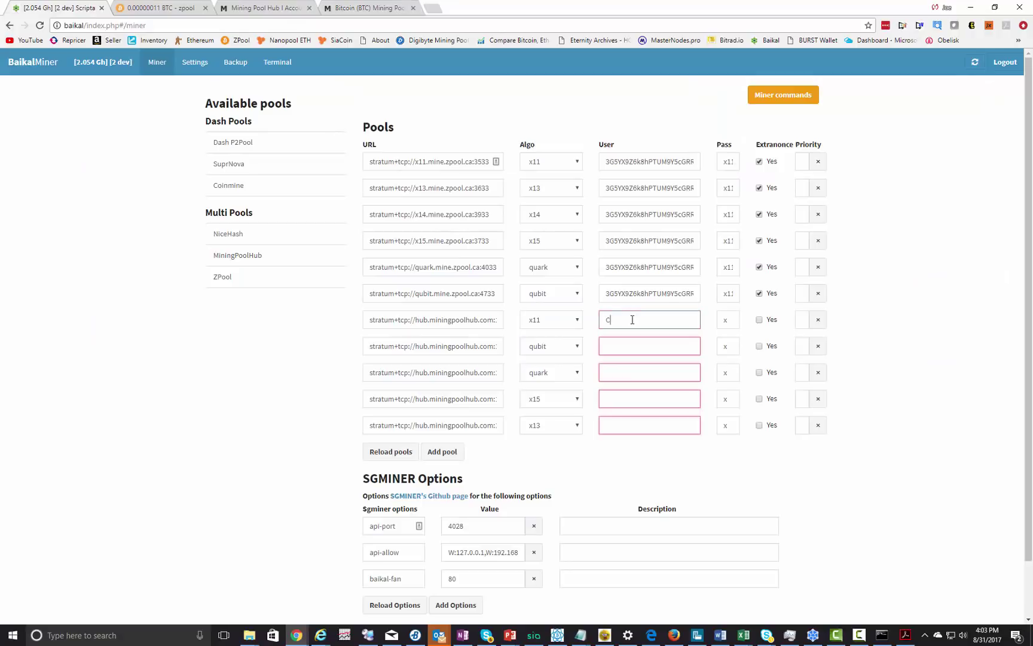
key(ctrl+v)
click(639, 345)
key(ctrl+v)
click(646, 372)
text(Cloudcash.A2000-1)
click(649, 395)
text(Cloudcash.A2000-1)
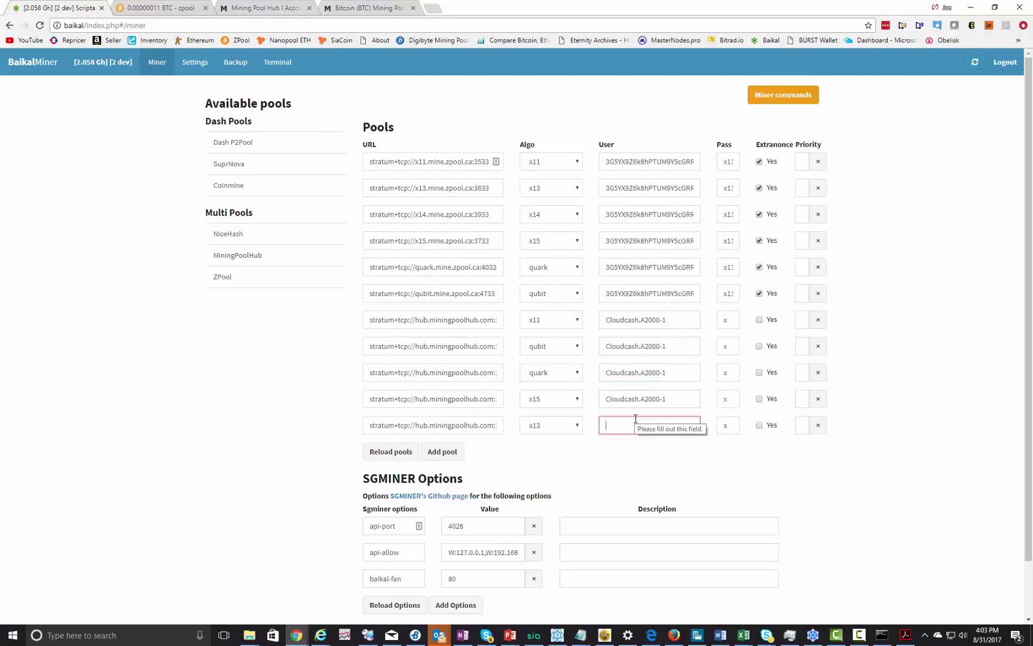
click(628, 424)
text(Cloudcash.A2000-1)
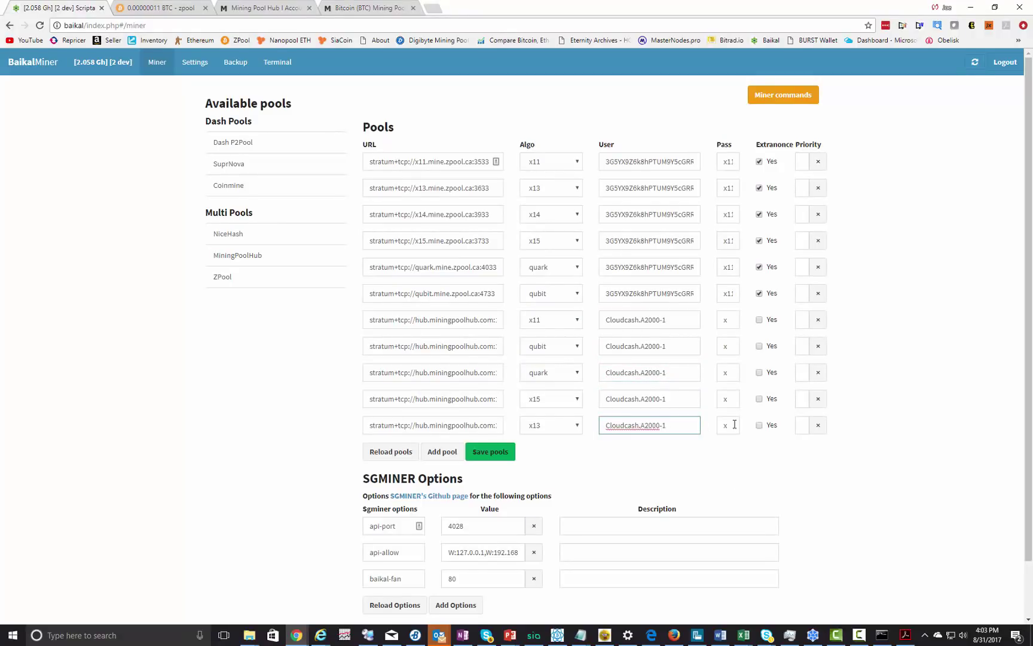
key(Return)
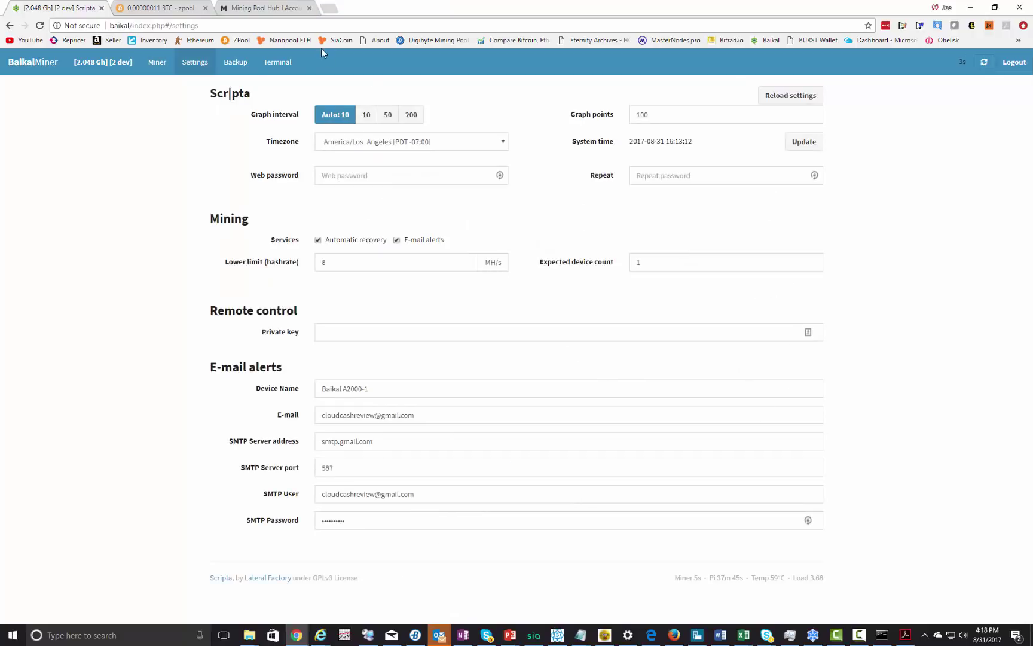
click(235, 64)
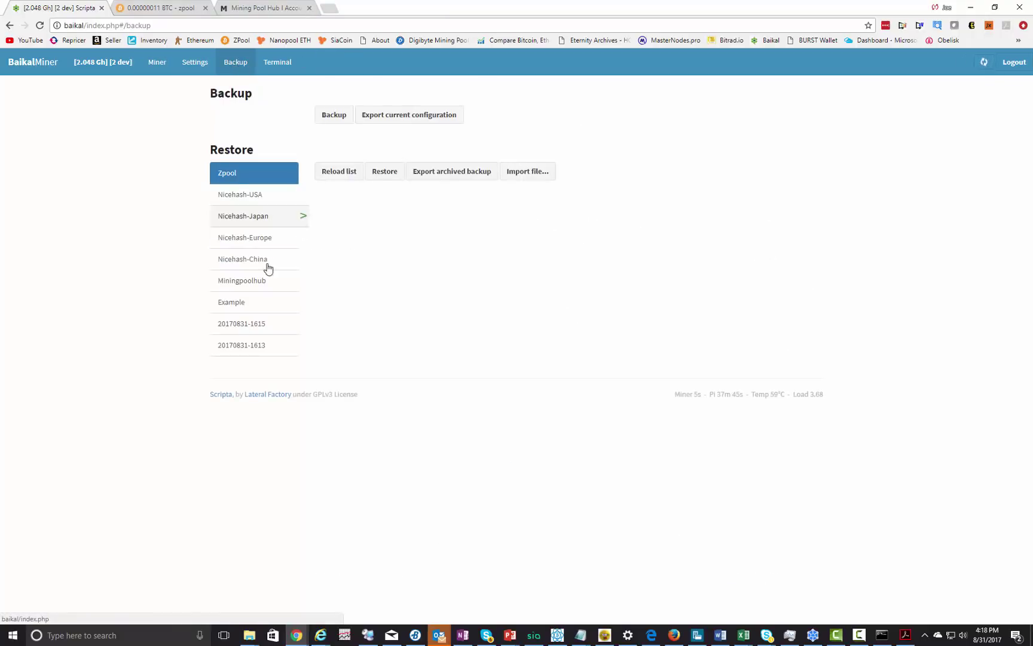
click(339, 119)
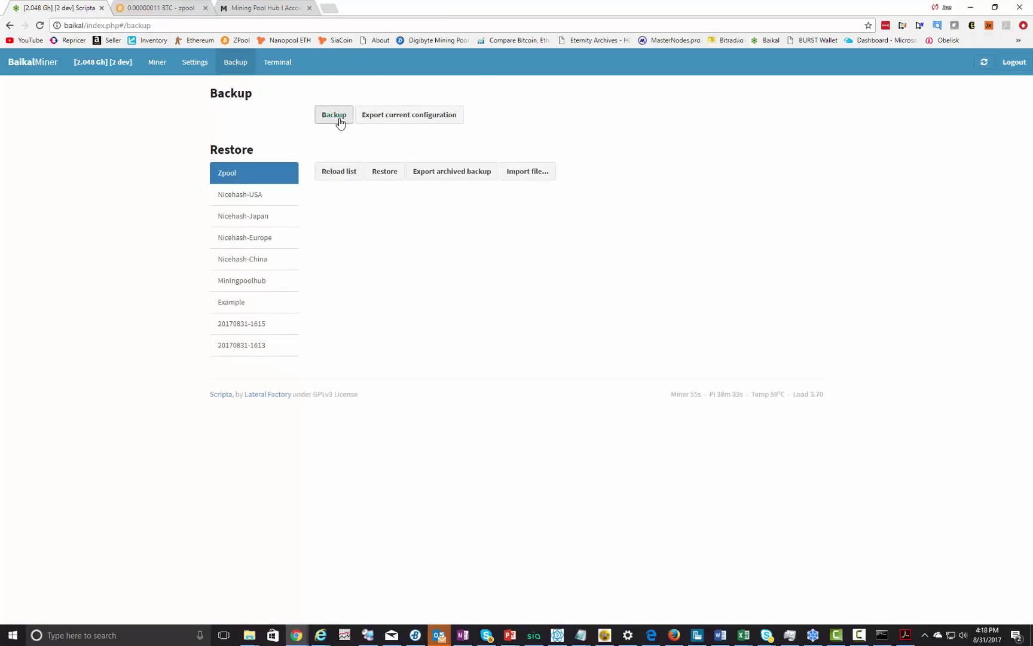
click(261, 327)
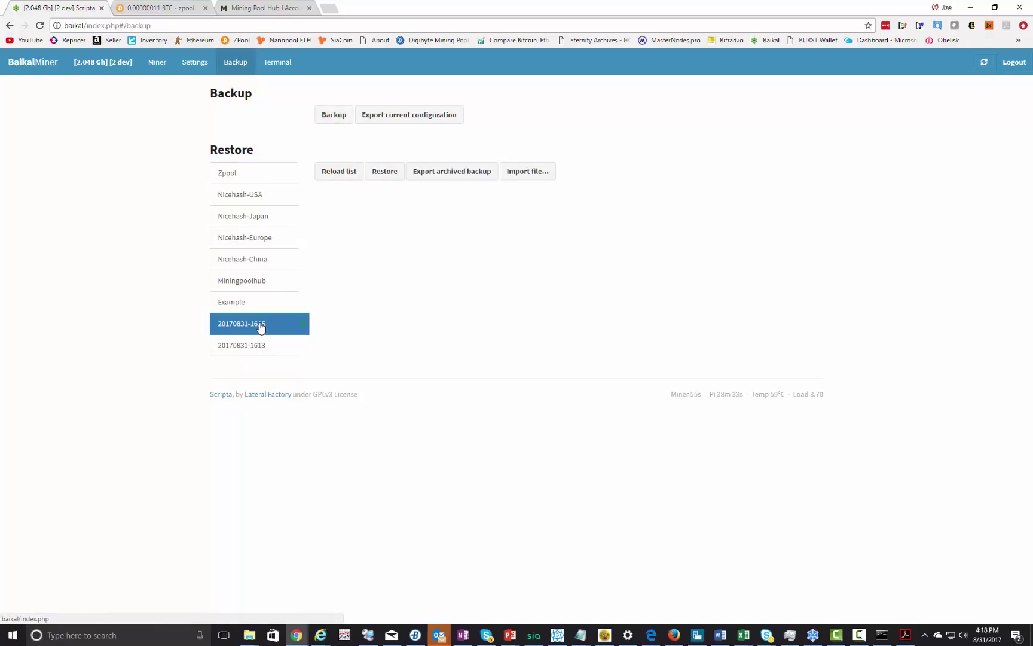
click(432, 173)
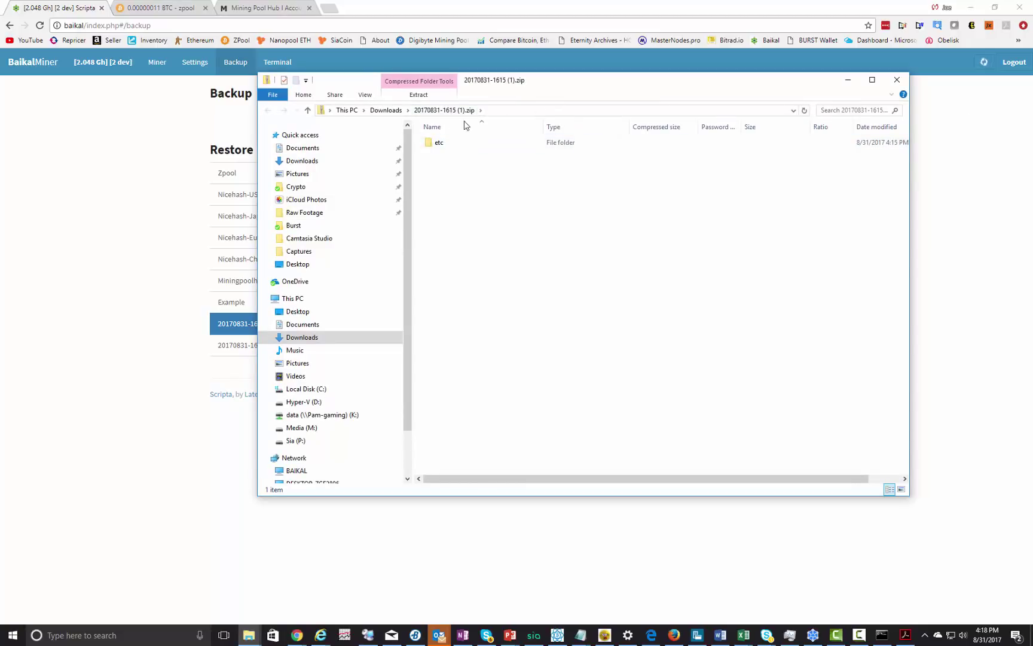
click(897, 80)
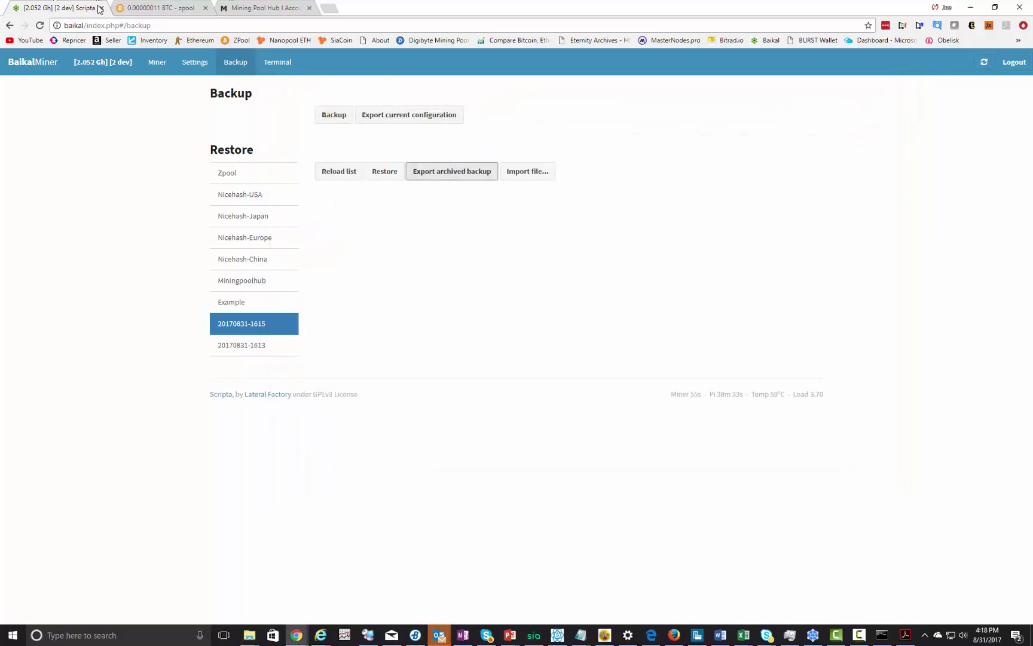
click(116, 64)
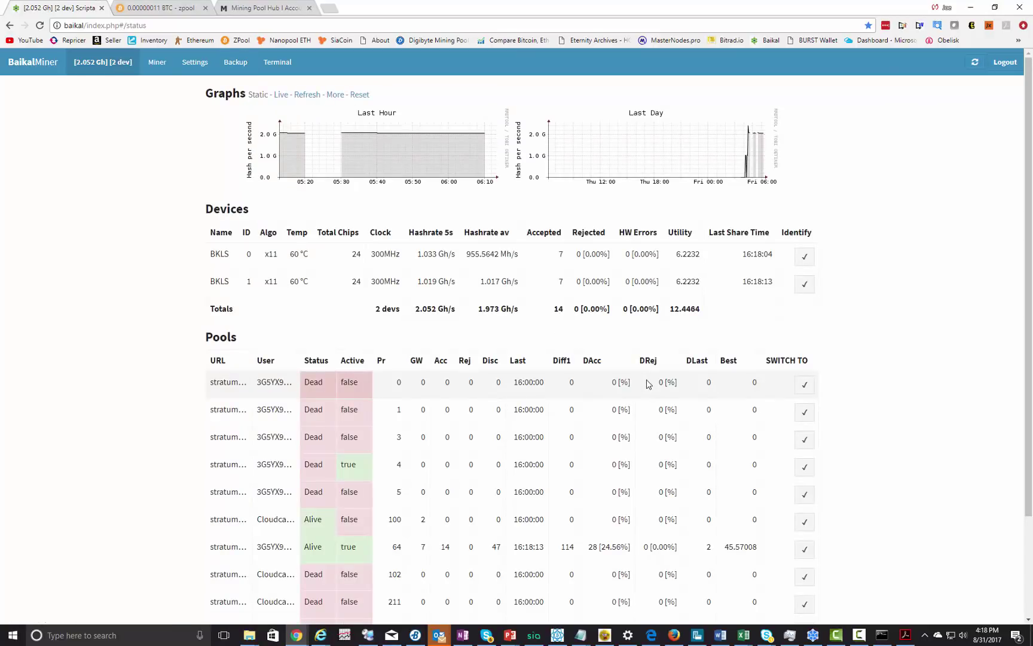
- Expand the pool user names and scroll through all eleven pools to check their logins
click(272, 485)
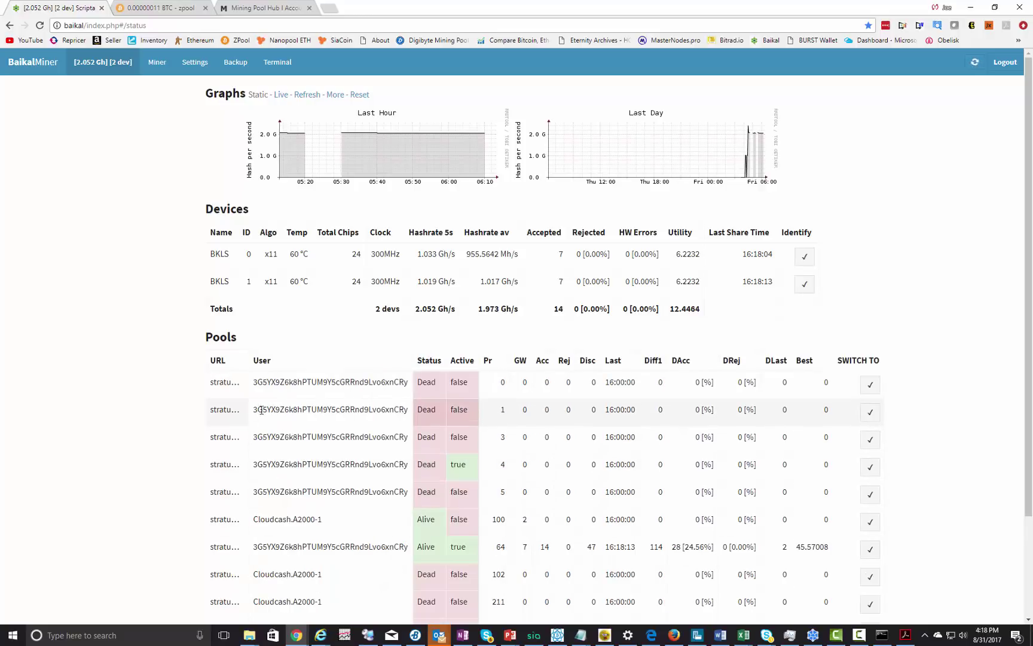
click(270, 514)
scroll(268, 573, down, 2)
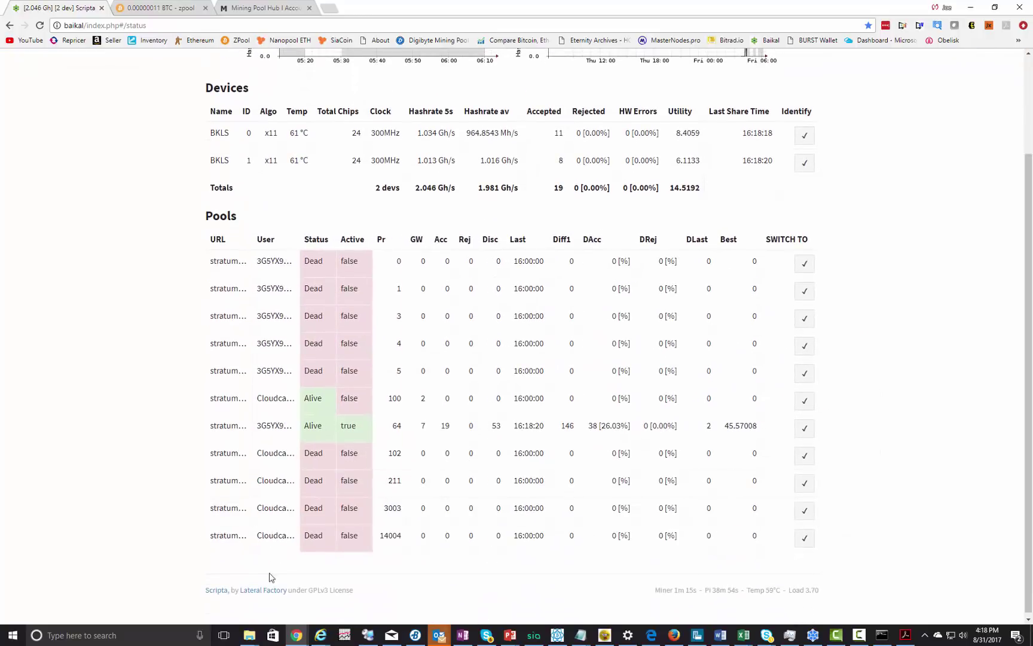
click(270, 535)
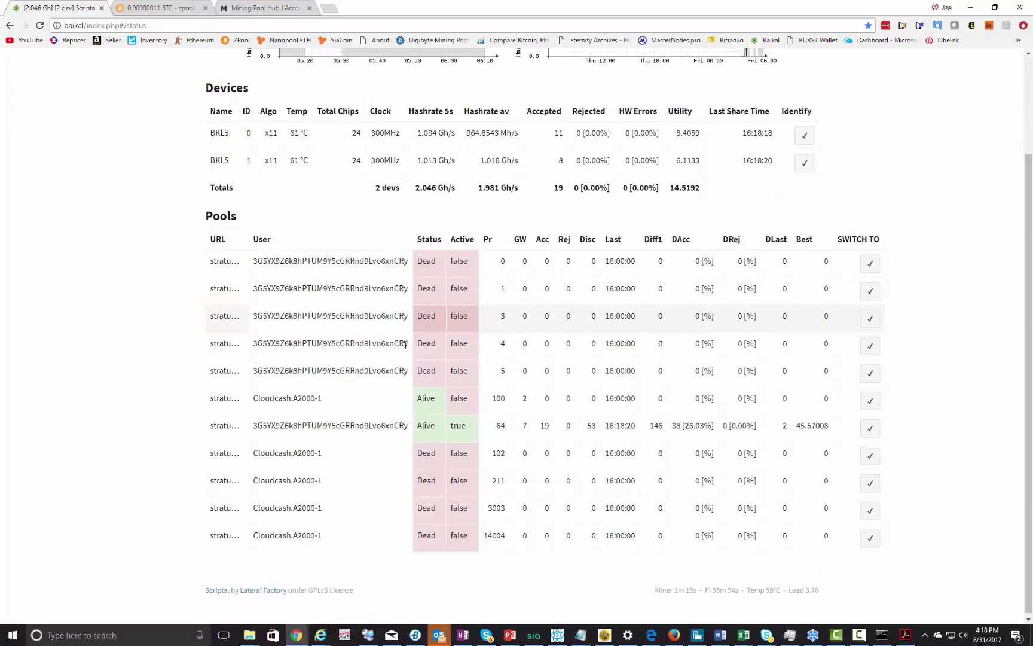